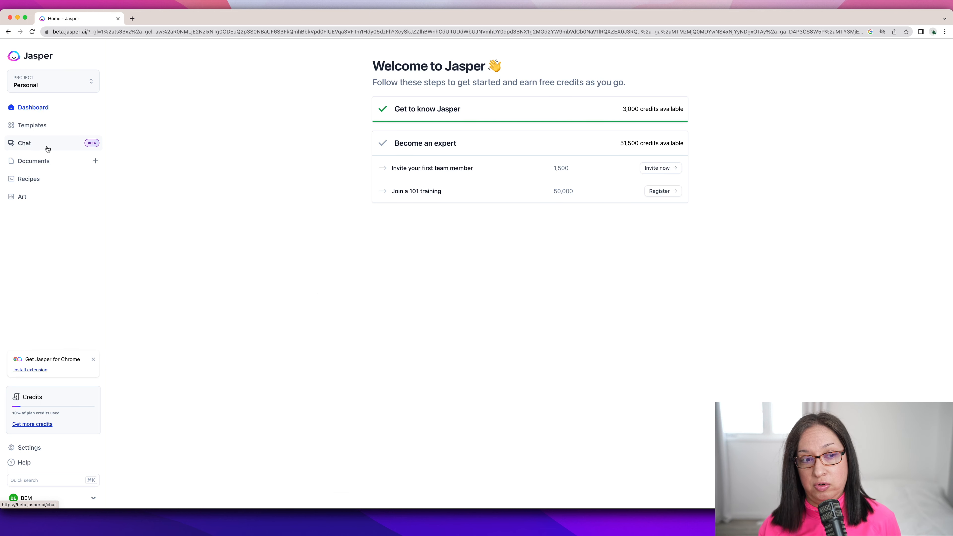
Clear the old conversation in Jasper Chat and send the prompt "give me a detailed outline for having your first kitten at home as an ultimate guide".
click(58, 142)
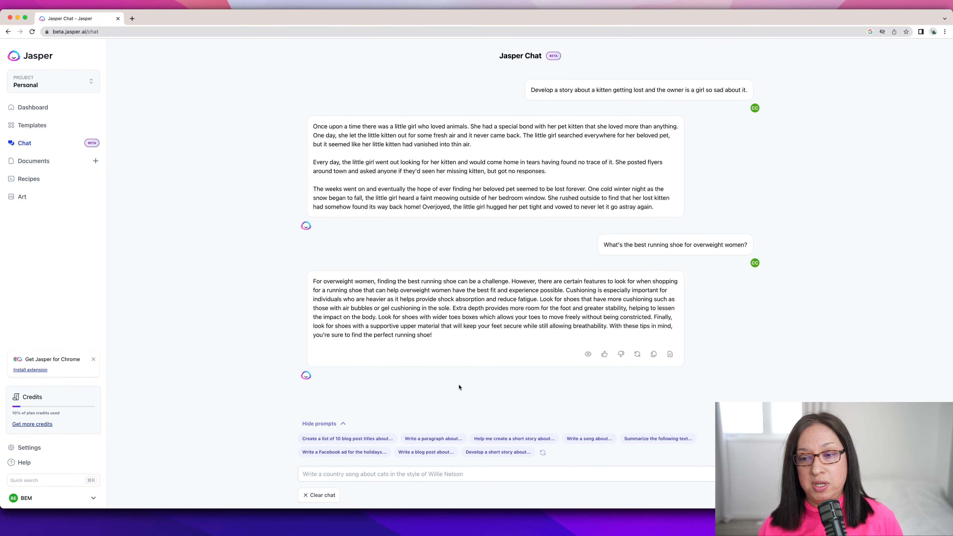
click(330, 496)
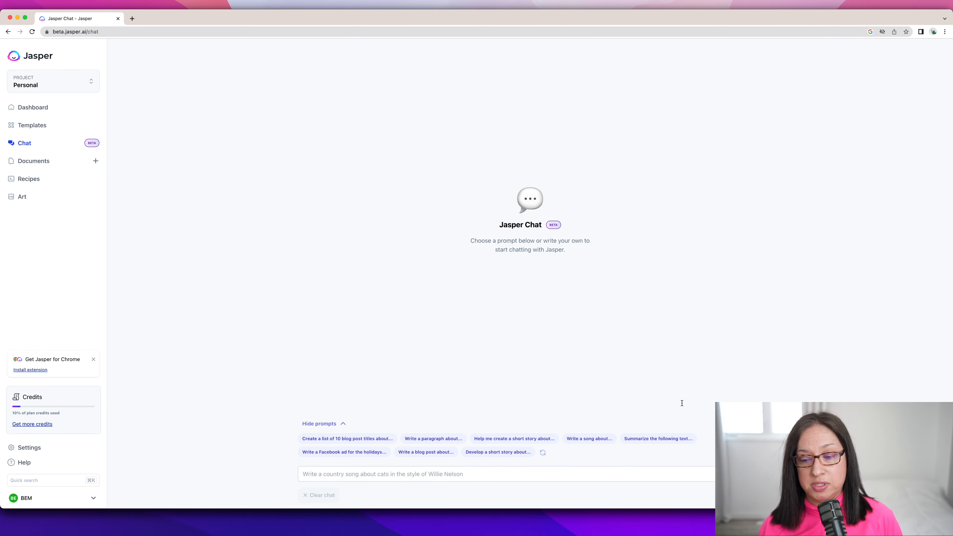
click(378, 474)
text(give me a detailed outline for having you)
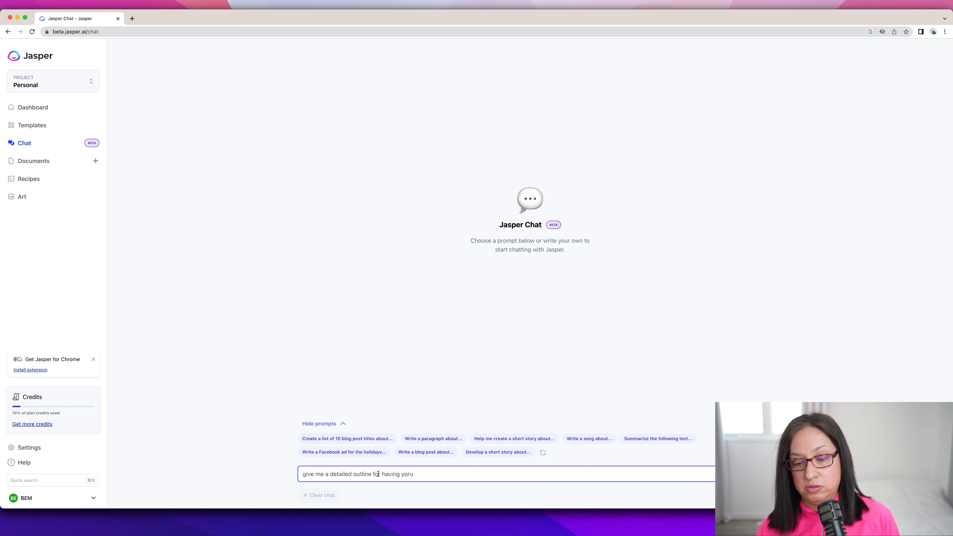
text(r first kitte)
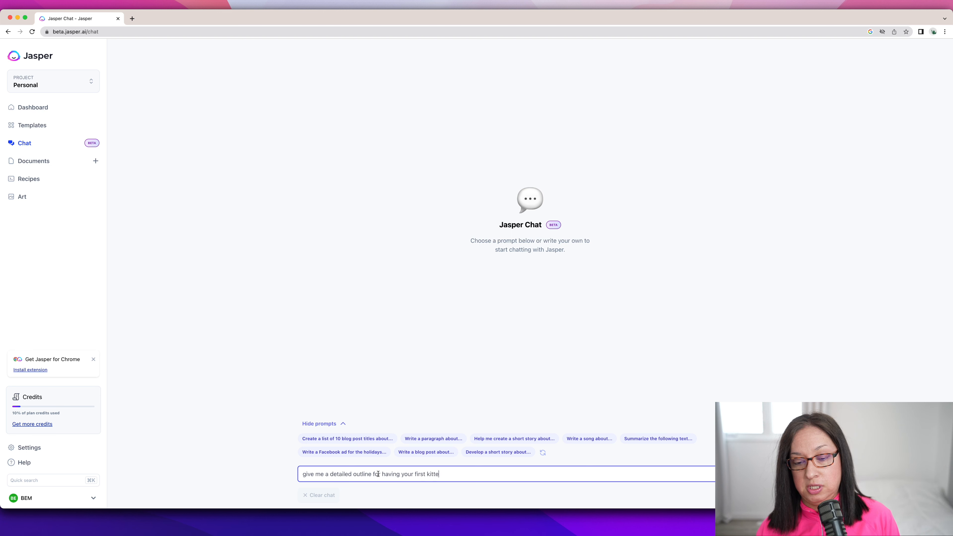
text(n at home as an u)
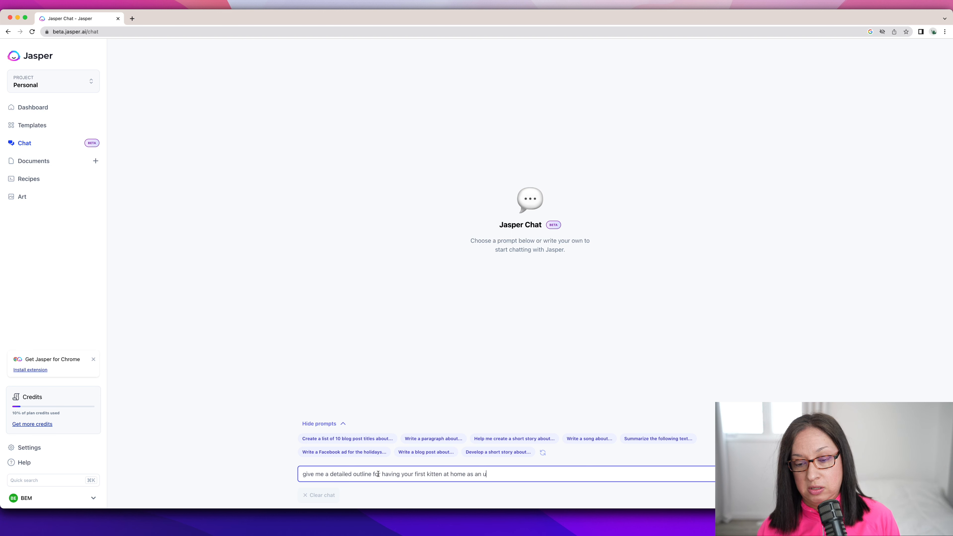
text(ltimate guide)
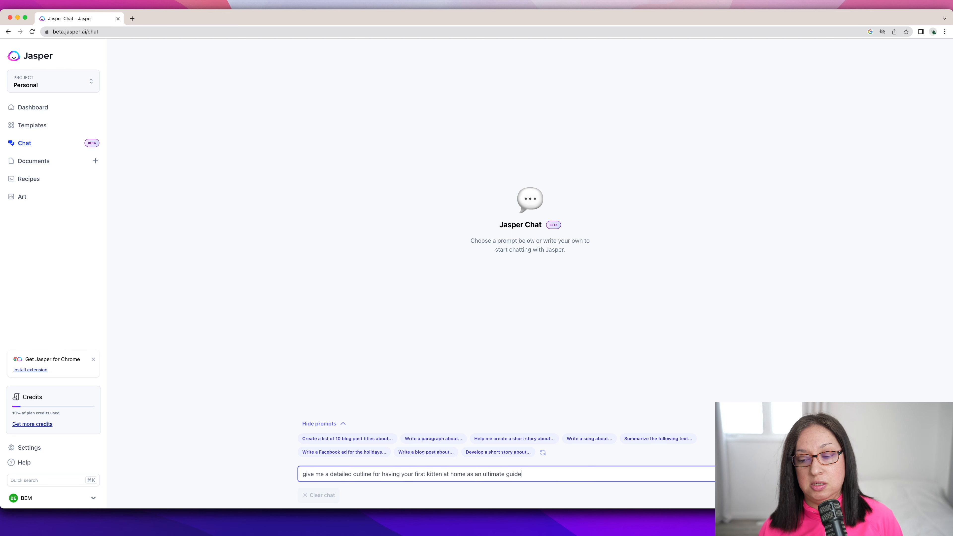
key(Return)
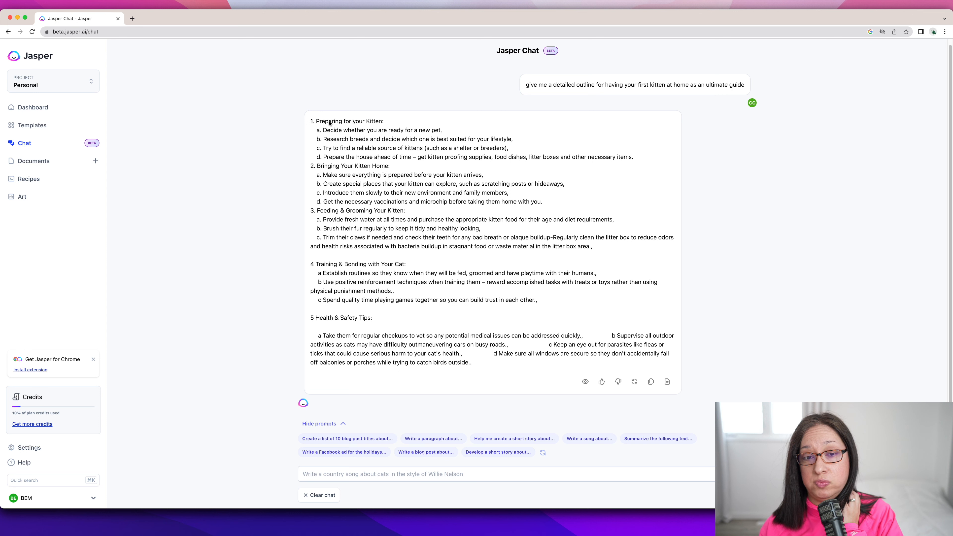
Review the kitten outline's subpoints, covering the preparation, bringing home, and health and safety sections.
drag(318, 129, 633, 165)
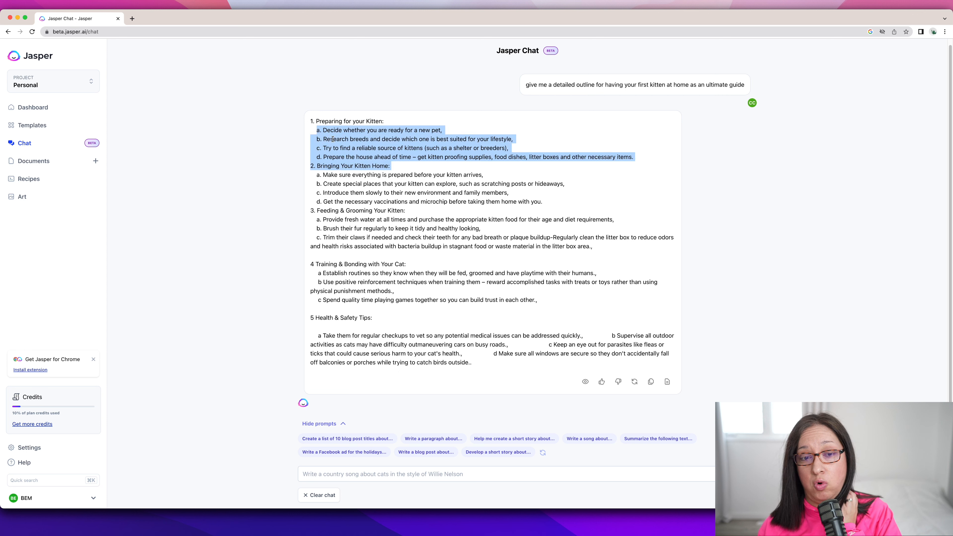
drag(317, 129, 637, 160)
drag(317, 173, 443, 201)
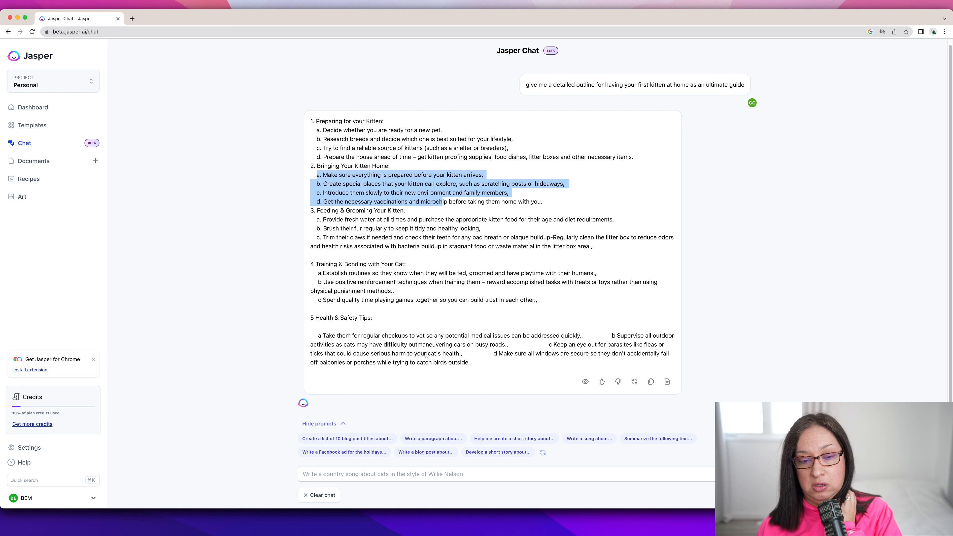
triple_click(314, 336)
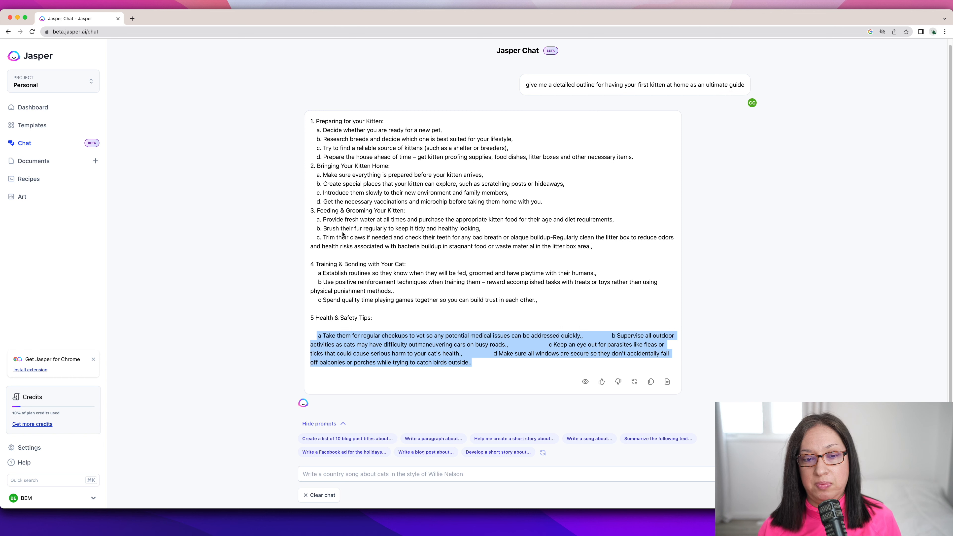
click(353, 213)
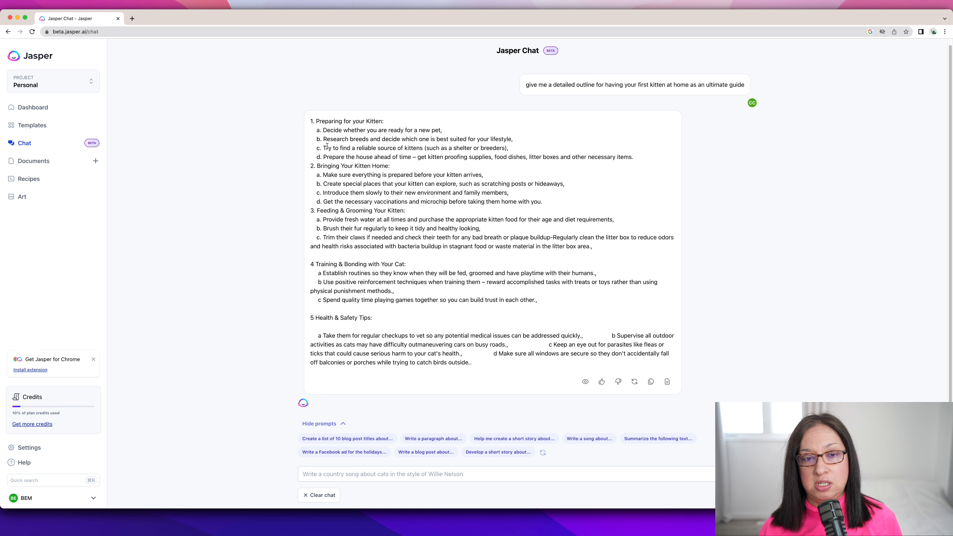
Send the chat prompt "create a list of 10 blog posts about having your first kitten at home".
click(321, 476)
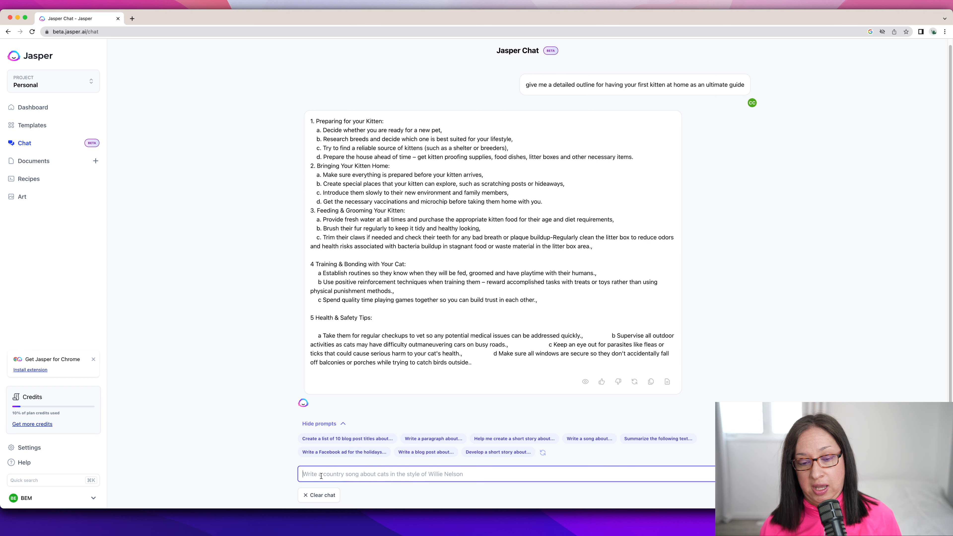
text(create a list of 10 )
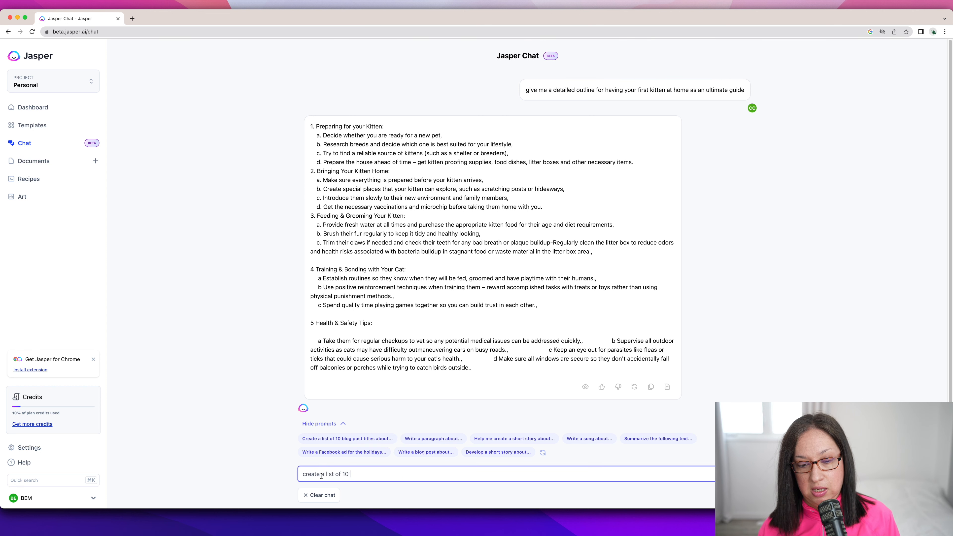
text(blog posts about having your first kitten at home)
key(Return)
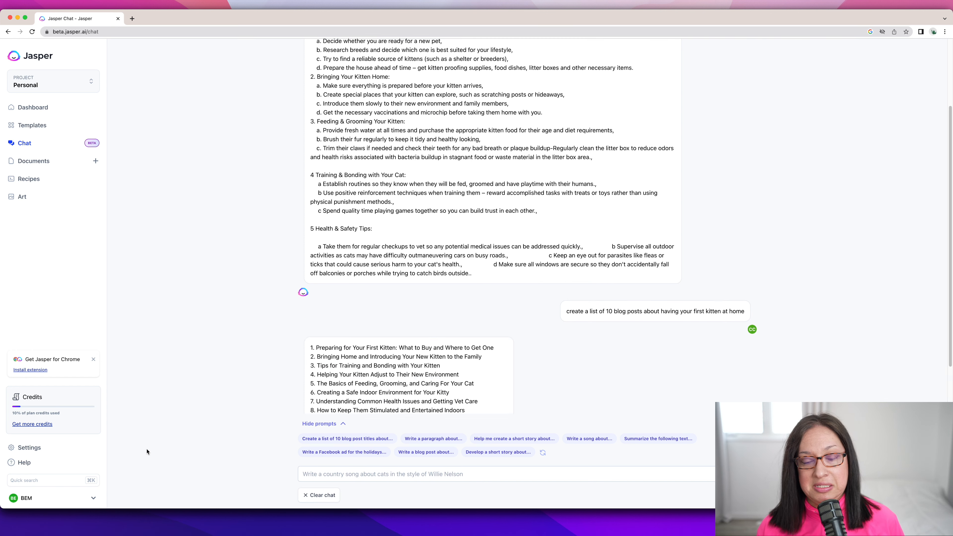
Examine the suggested kitten blog post titles and compare them with the sections of the earlier outline.
drag(320, 362, 306, 278)
click(329, 281)
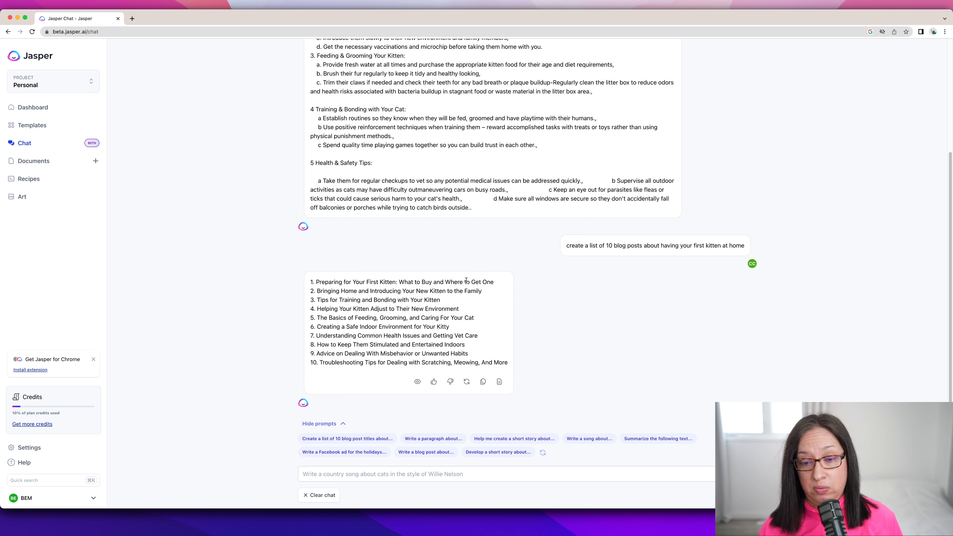
drag(495, 285, 444, 282)
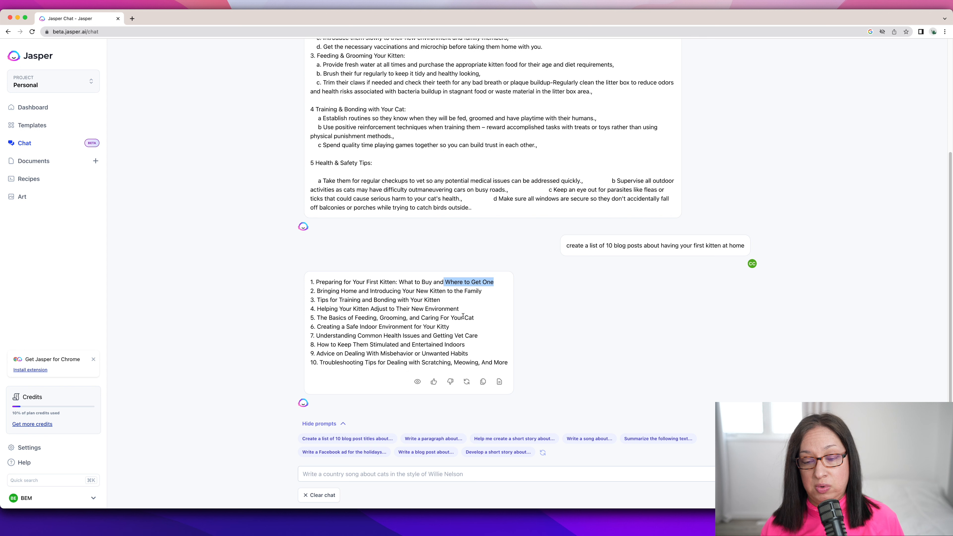
drag(317, 317, 476, 317)
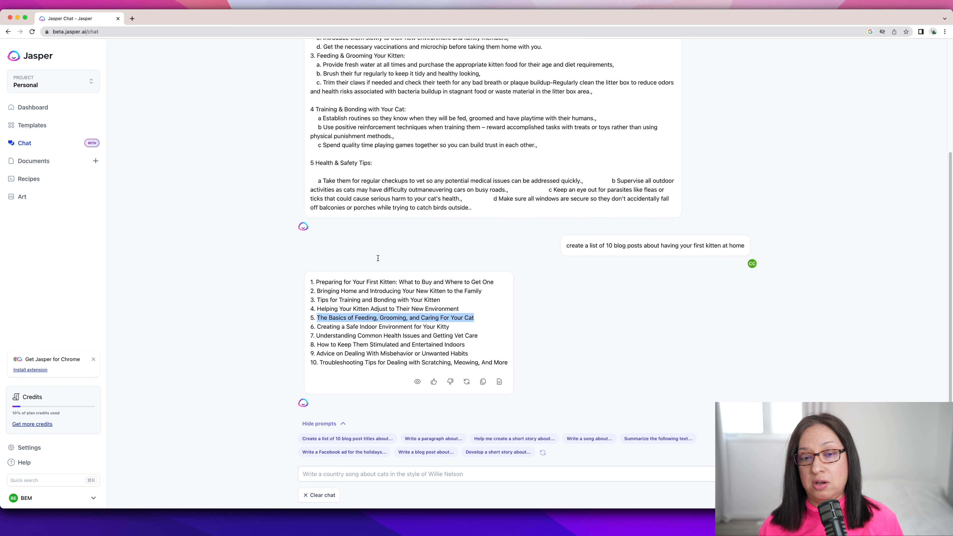
mouse_move(385, 118)
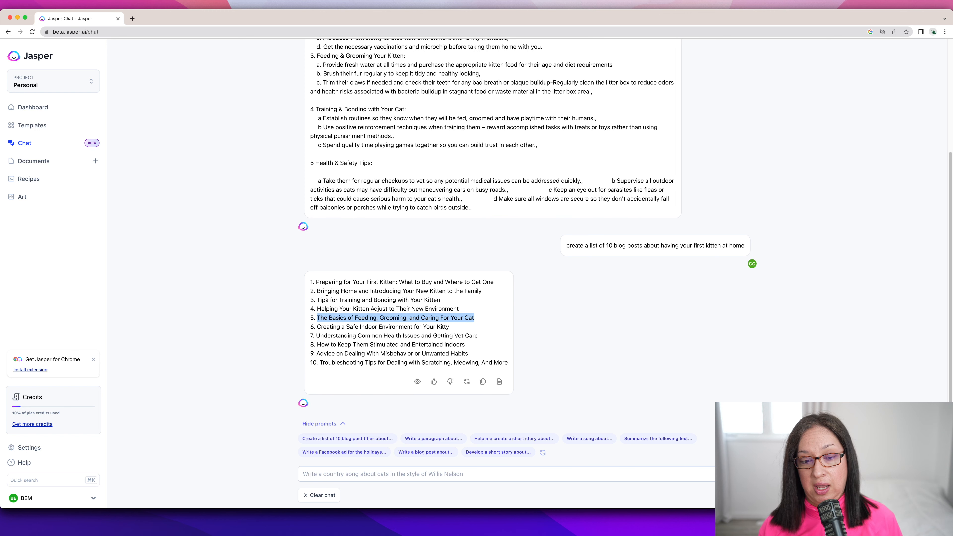
drag(317, 299, 454, 299)
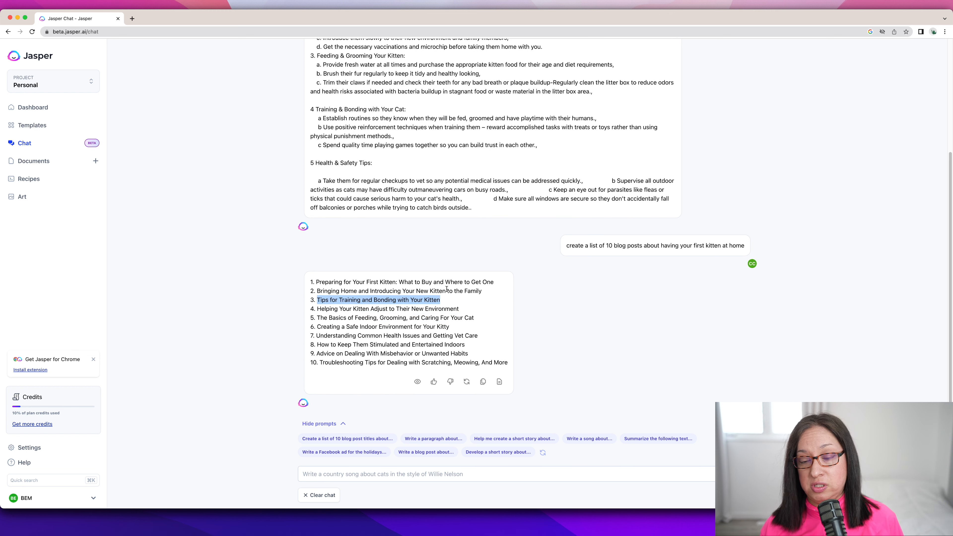
triple_click(452, 290)
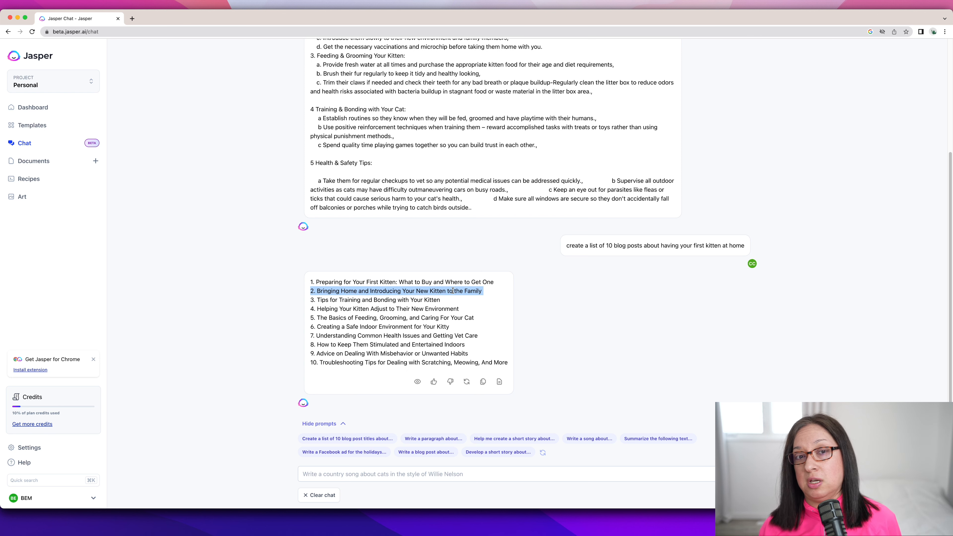
scroll(424, 262, up, 5)
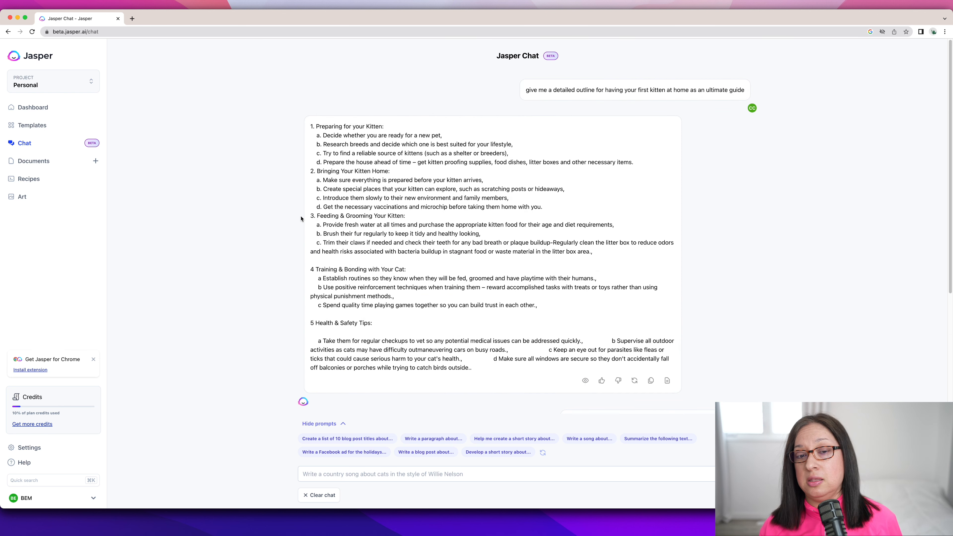
scroll(409, 239, down, 5)
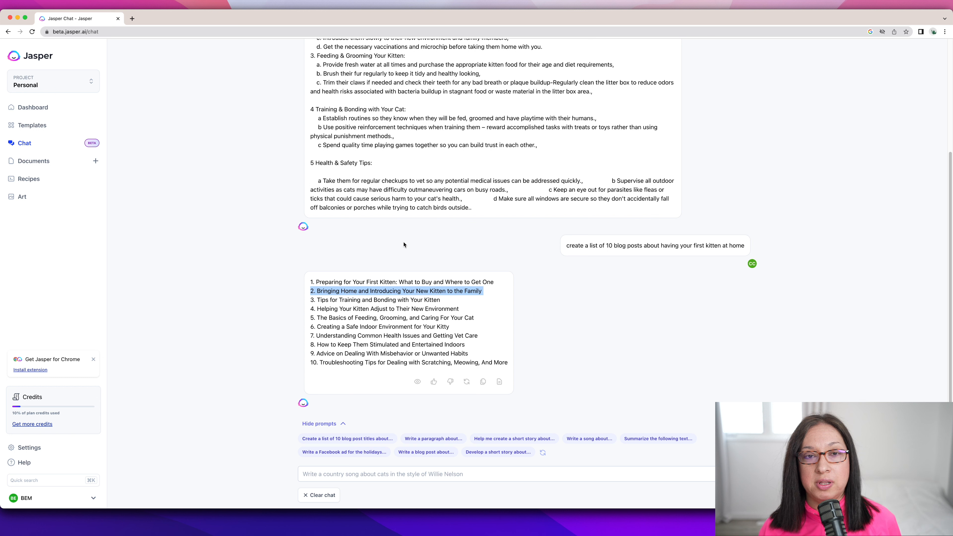
Send the chat prompt "create 10 blog post titles for using Fabuloso to clean your home".
click(339, 478)
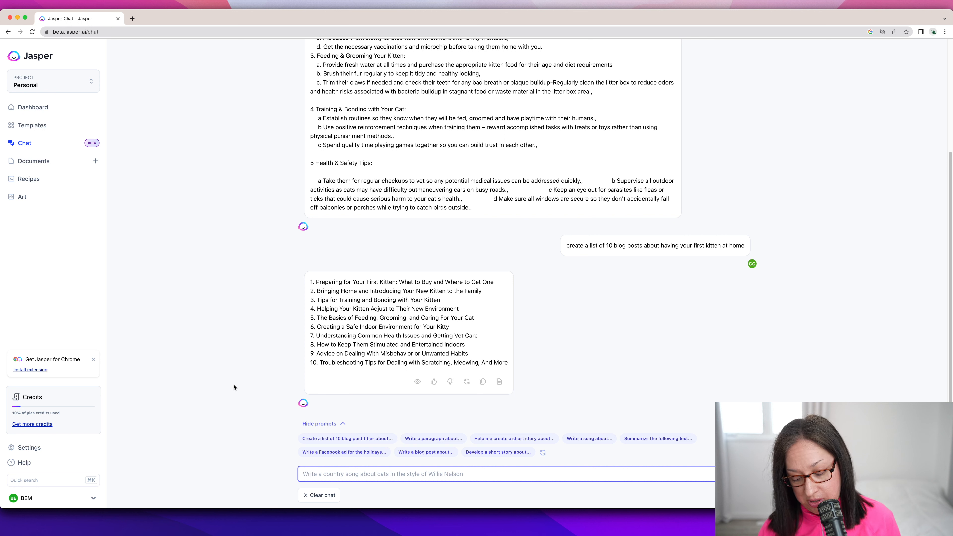
text(create)
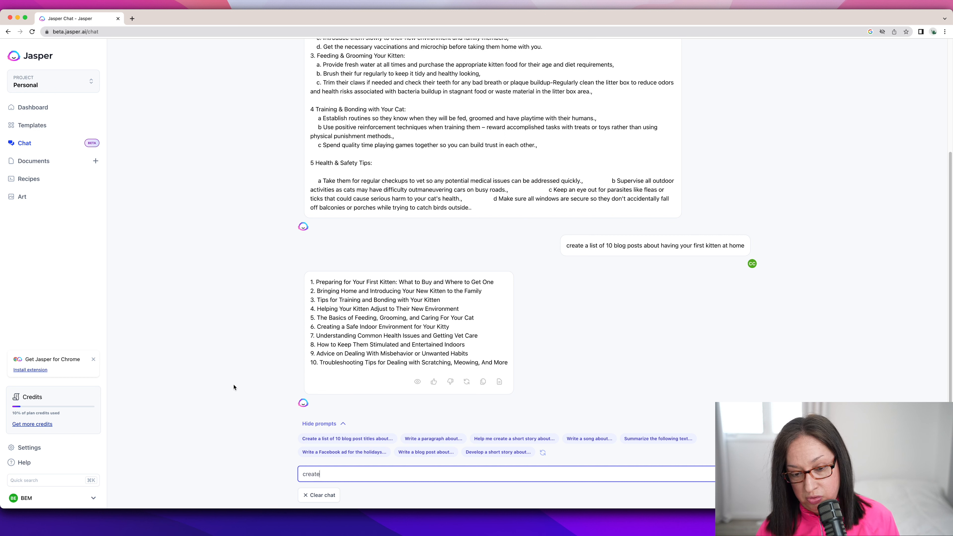
text( 10 blog post ti)
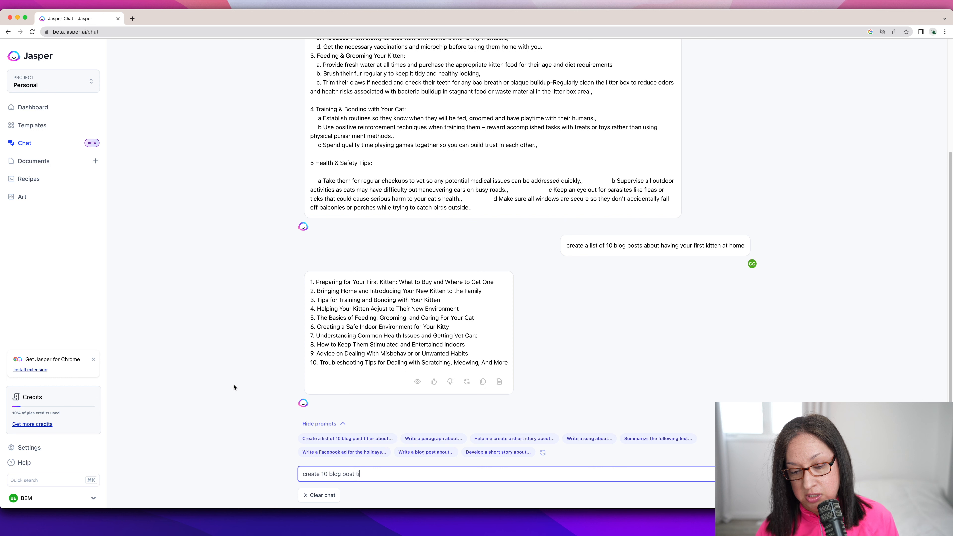
text(tles for Fabul)
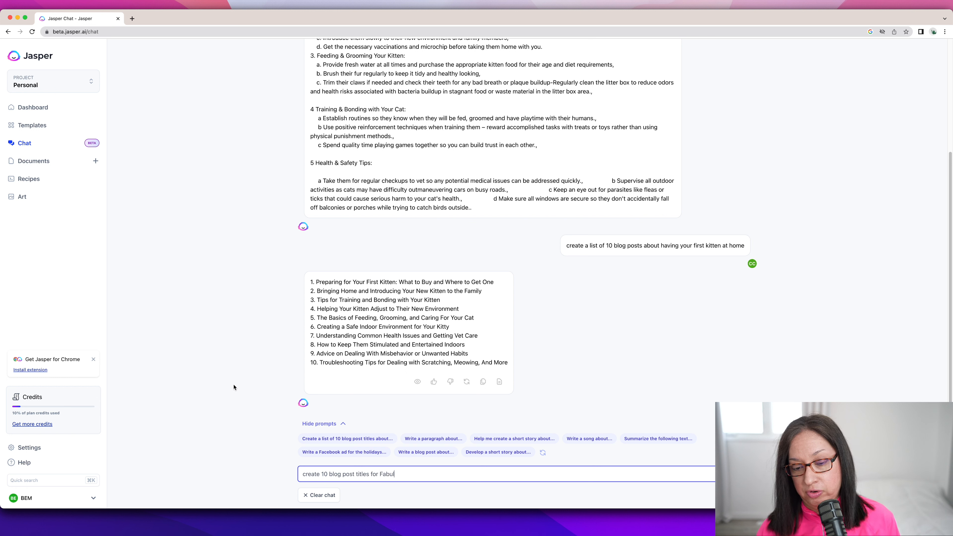
text(oso cla)
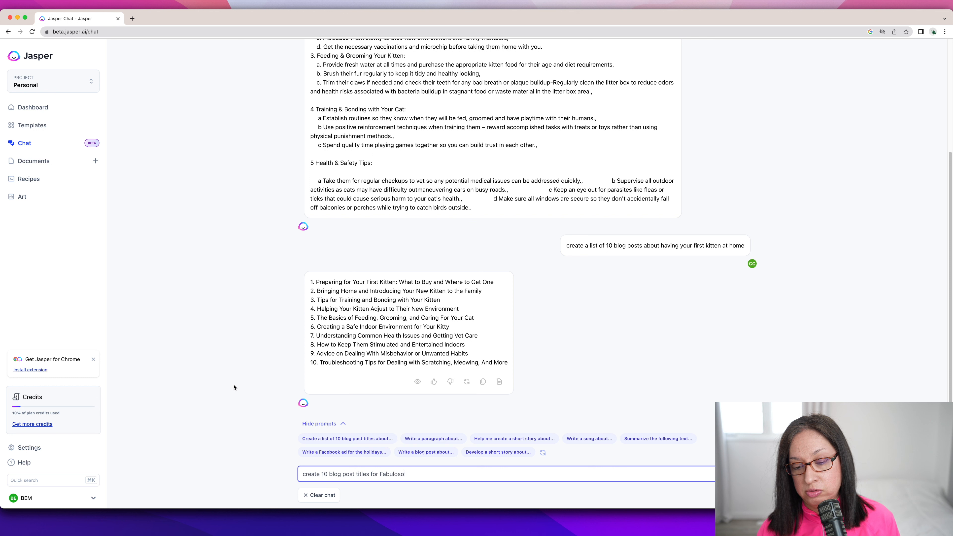
key(BackSpace)
key(BackSpace)
key(BackSpace)
key(BackSpace)
key(BackSpace)
key(BackSpace)
key(BackSpace)
key(BackSpace)
key(BackSpace)
key(BackSpace)
text(using Fabuloso to clean )
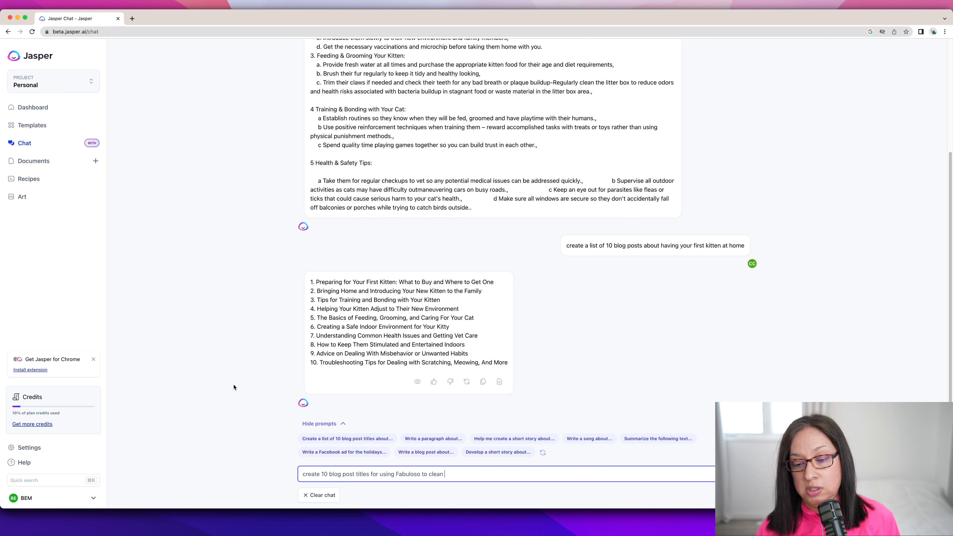
text(yo)
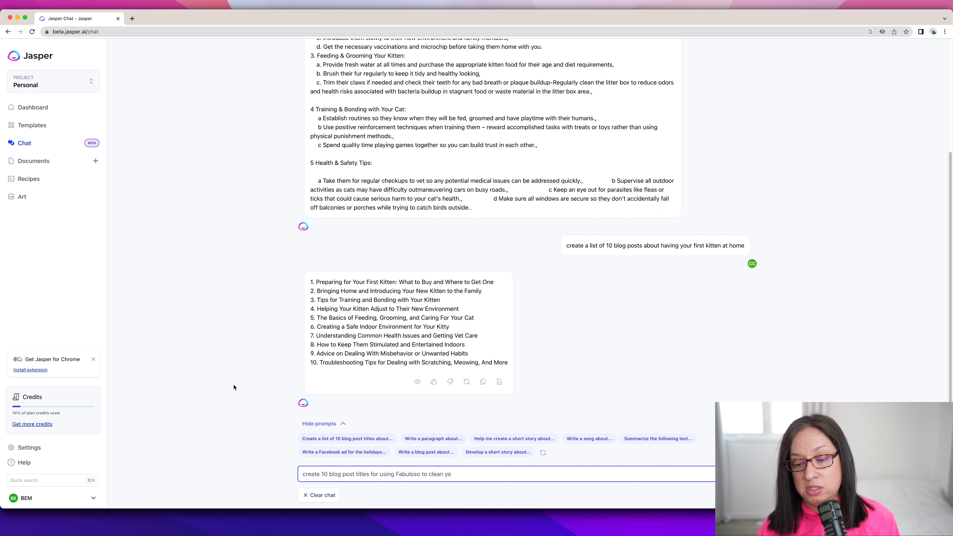
text(ur home)
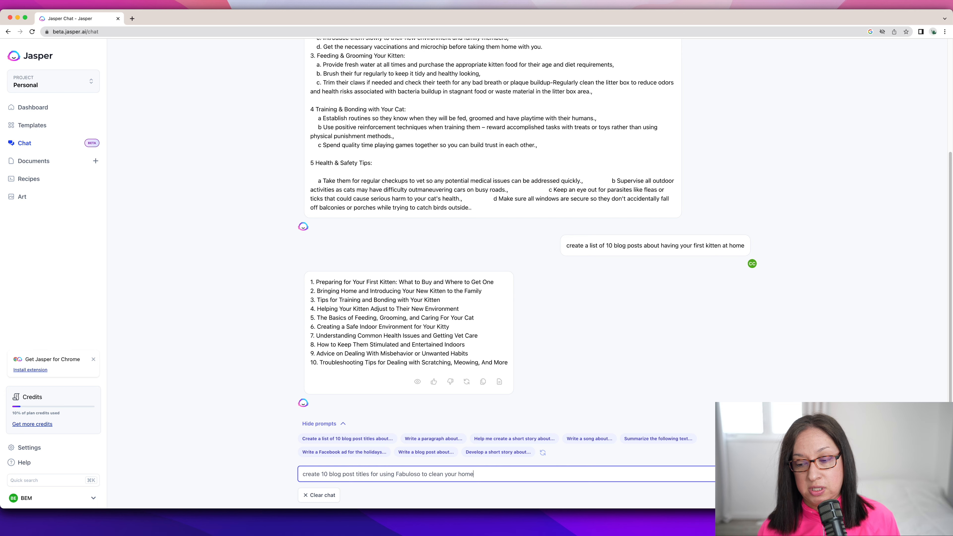
key(Return)
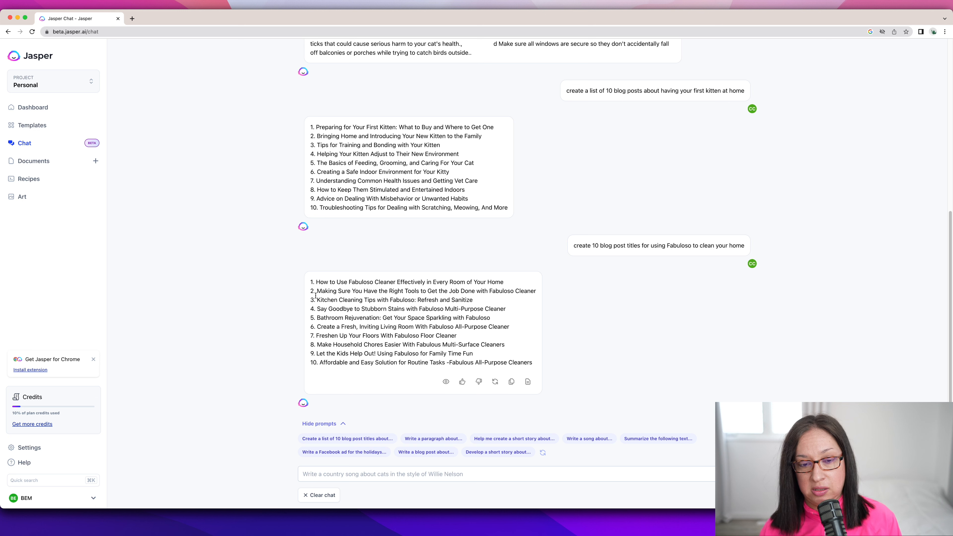
Review the Fabuloso blog post titles, including the kitchen, living room and floor cleaning ideas.
drag(317, 300, 472, 302)
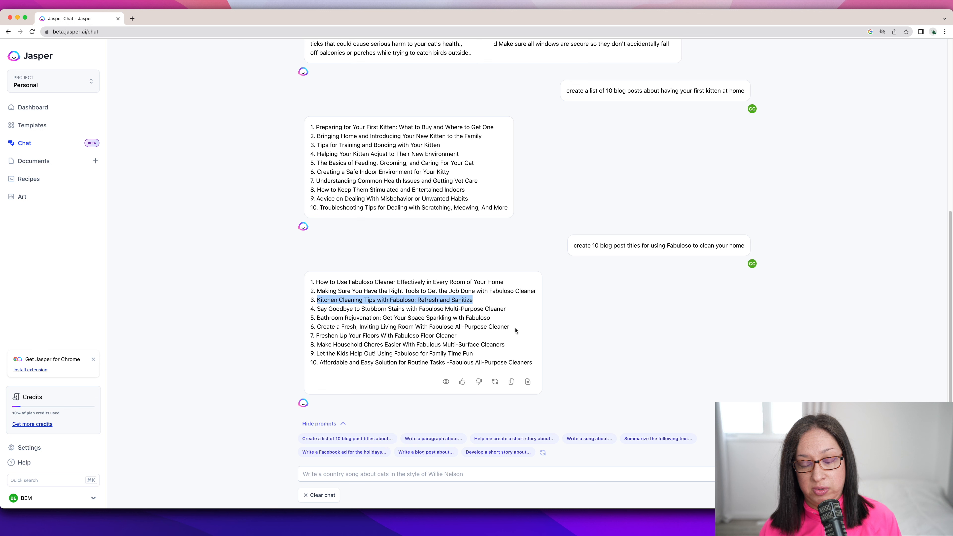
drag(510, 327, 311, 327)
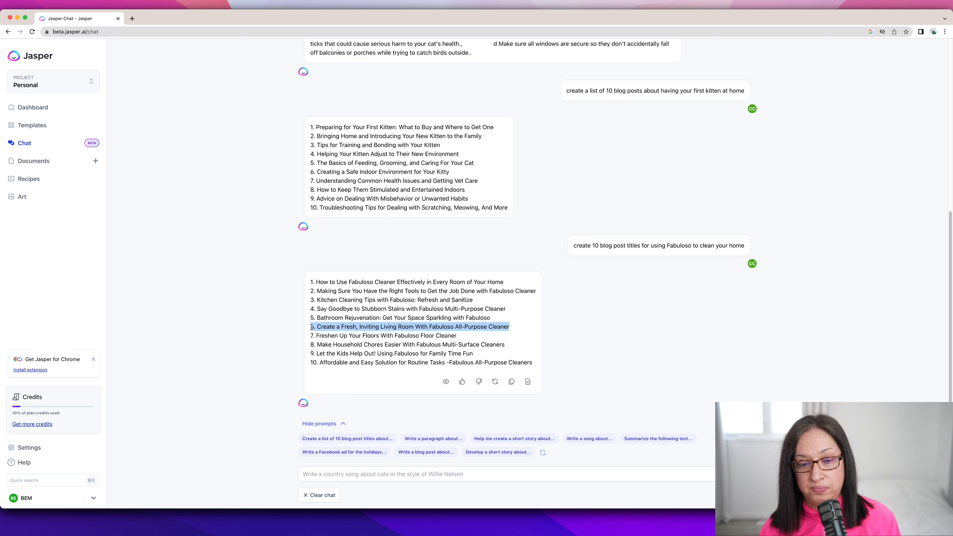
drag(457, 337, 325, 336)
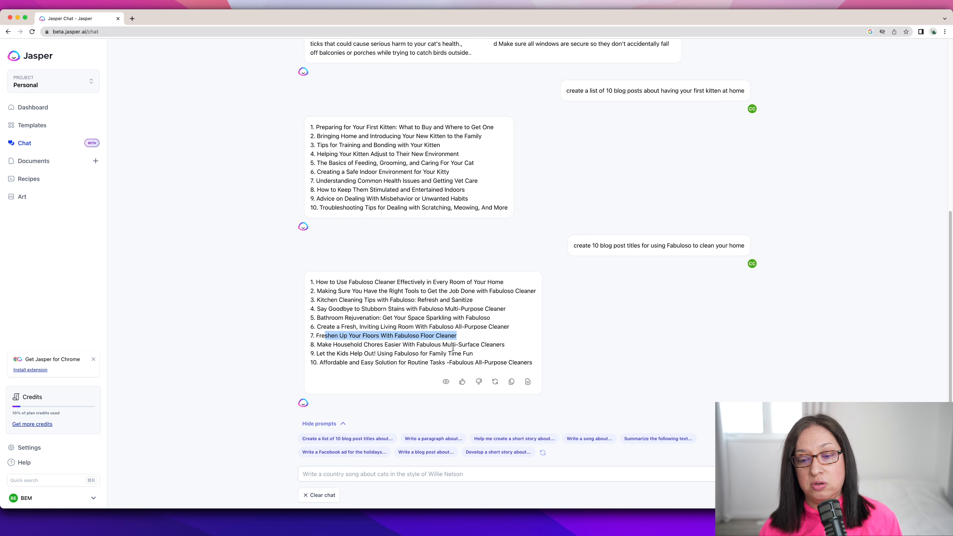
drag(530, 356, 305, 284)
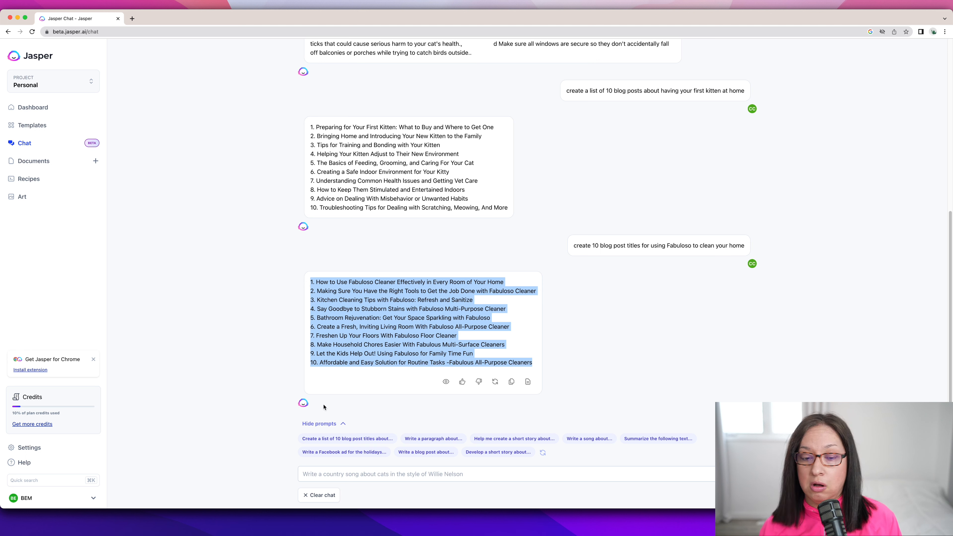
Send the chat prompt "create 10 blog post titles for using Fabuloso to clean your home with the keyword Fabuloso Hacks", reusing the earlier prompt.
click(326, 475)
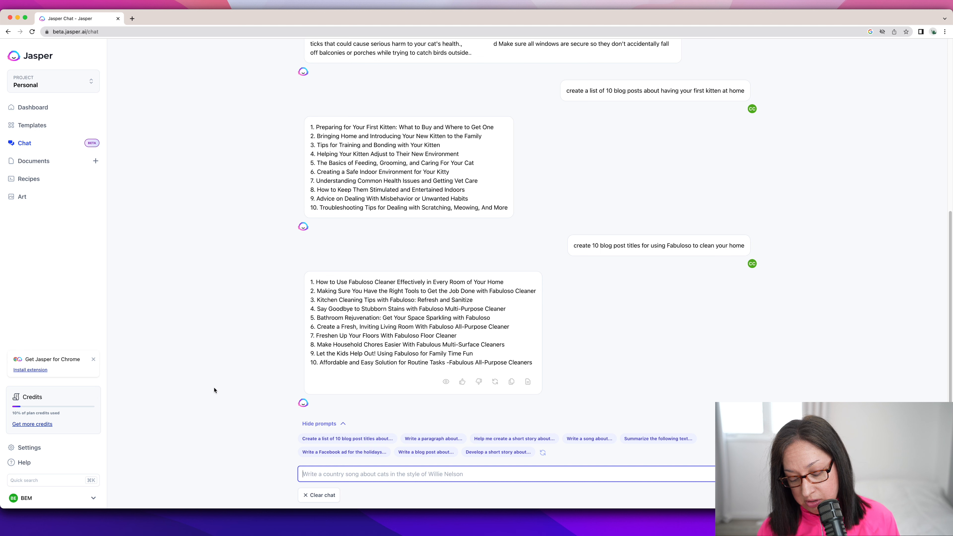
text(g)
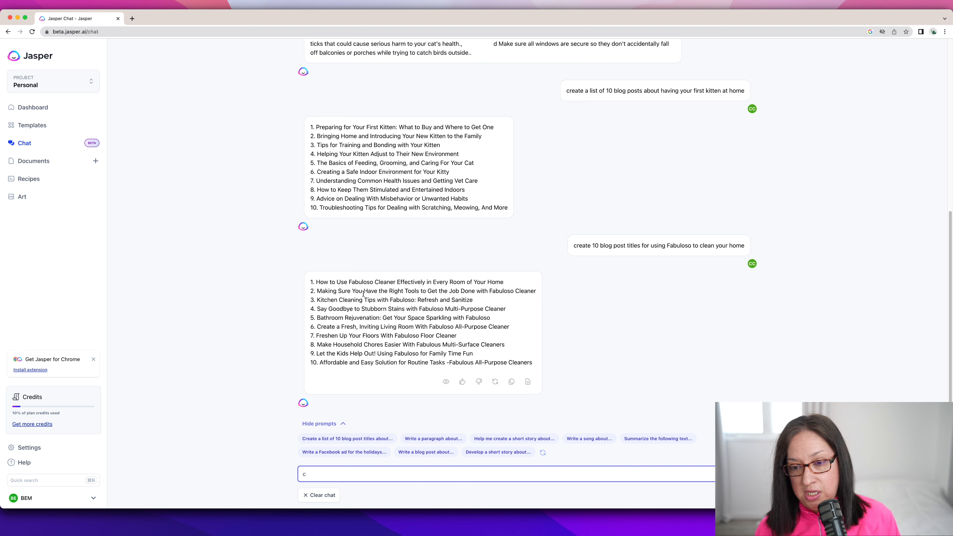
triple_click(575, 246)
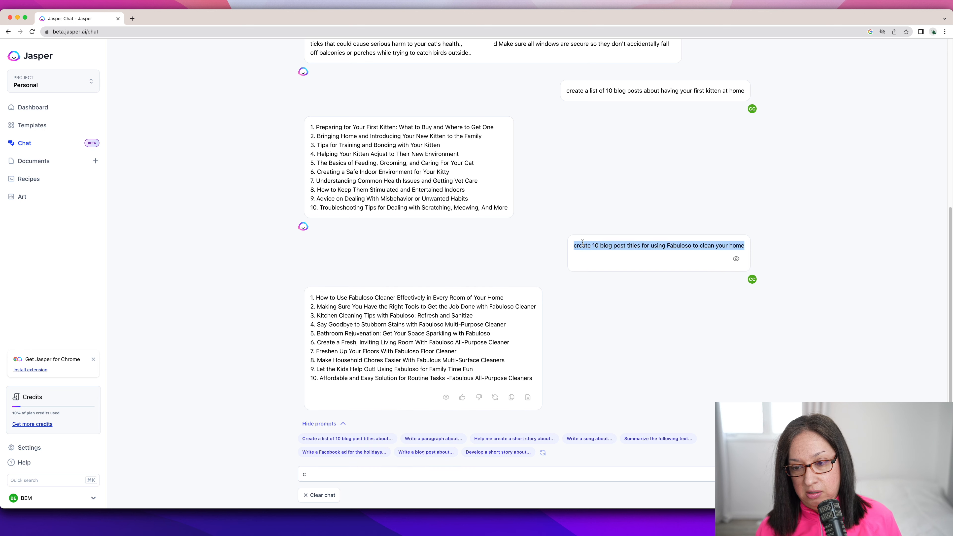
drag(600, 246, 340, 455)
click(478, 457)
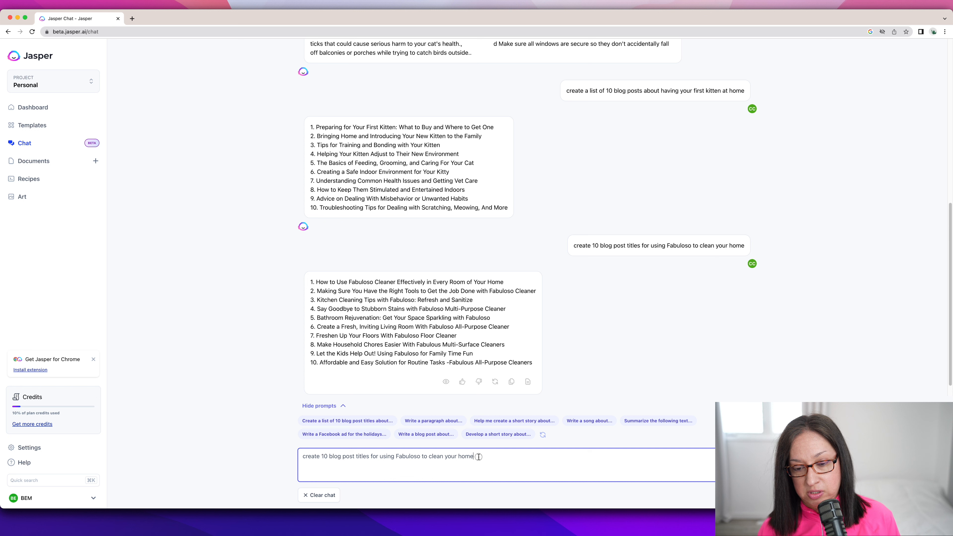
text(with the keyword Fabuloso Hacks)
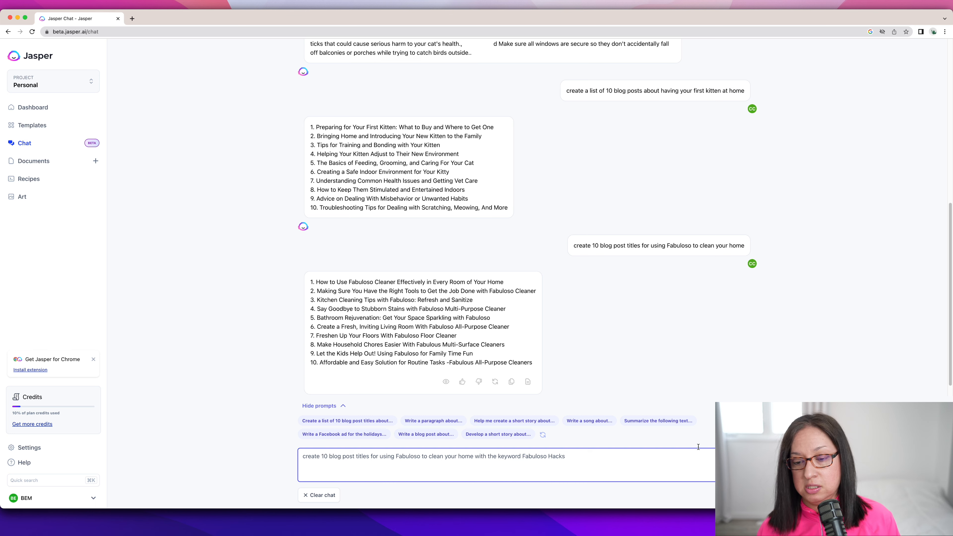
key(Return)
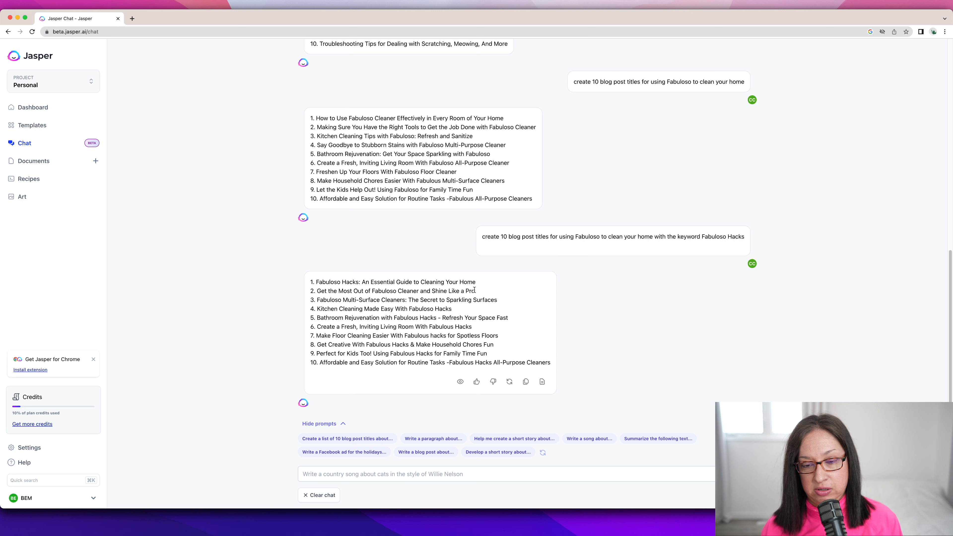
Review the new Fabuloso blog post titles for how the keyword Fabuloso Hacks is used in each one.
drag(474, 290, 306, 292)
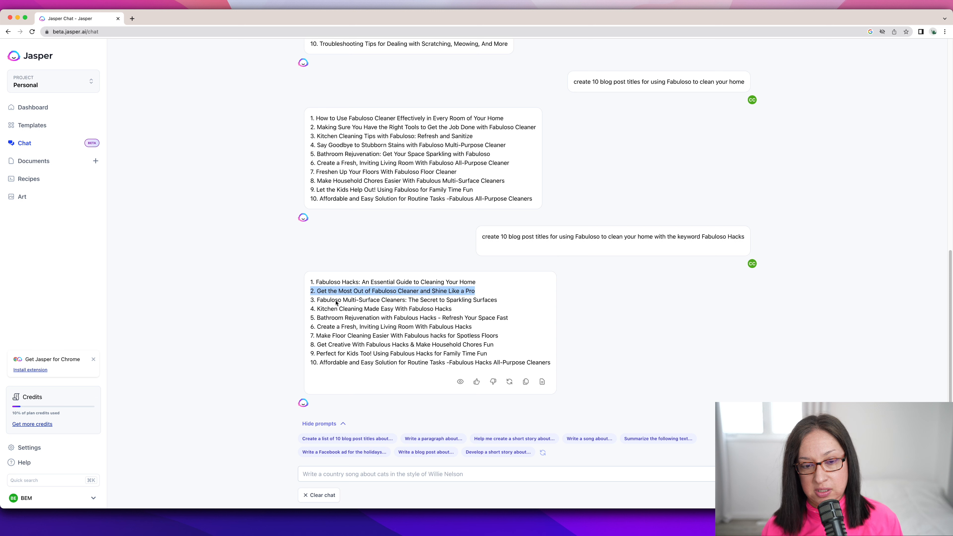
double_click(348, 300)
drag(453, 308, 316, 308)
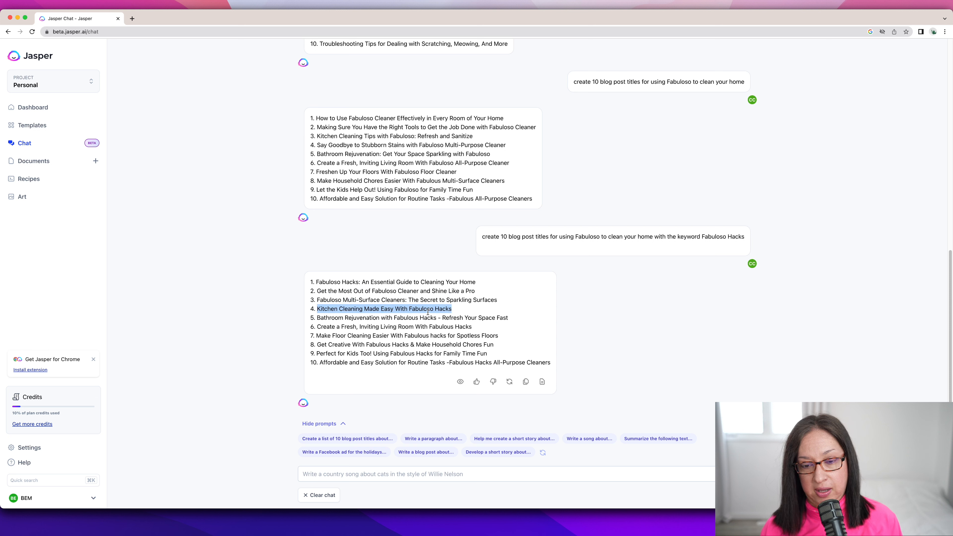
drag(377, 353, 462, 336)
click(480, 328)
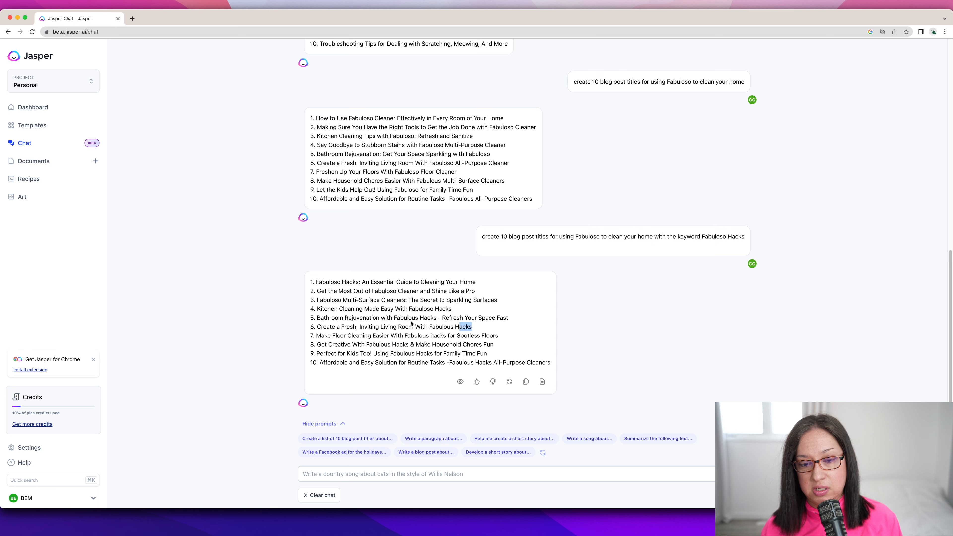
drag(399, 319, 436, 317)
drag(454, 362, 505, 356)
drag(413, 345, 375, 353)
click(372, 291)
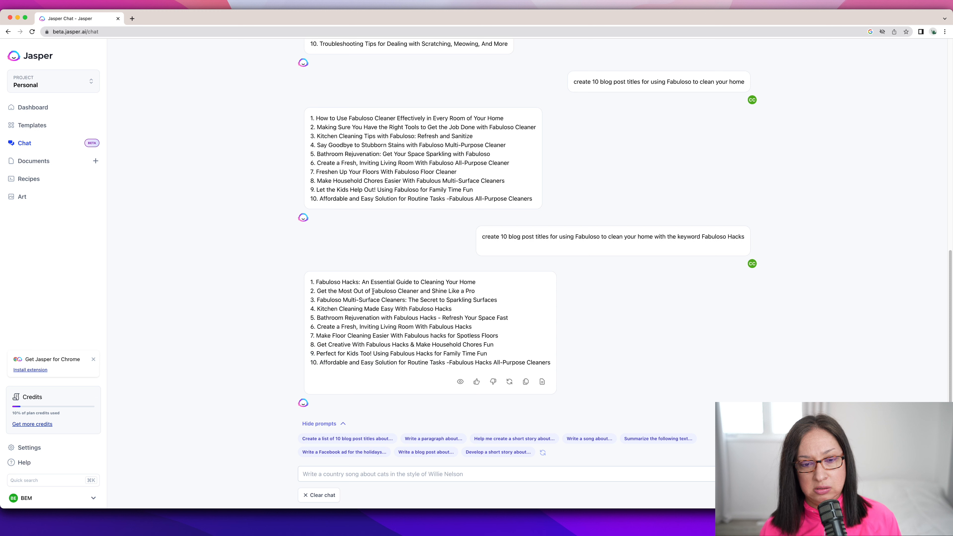
drag(475, 290, 342, 290)
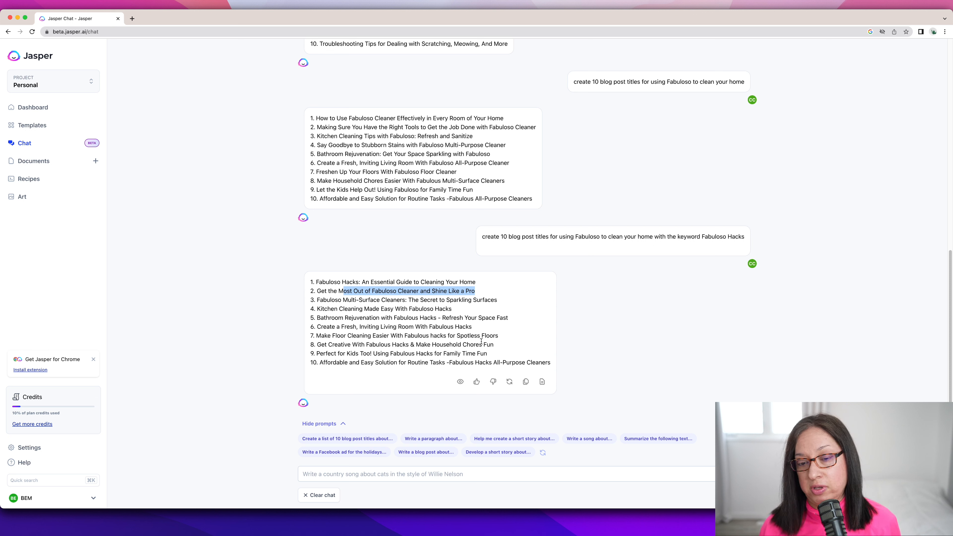
click(531, 345)
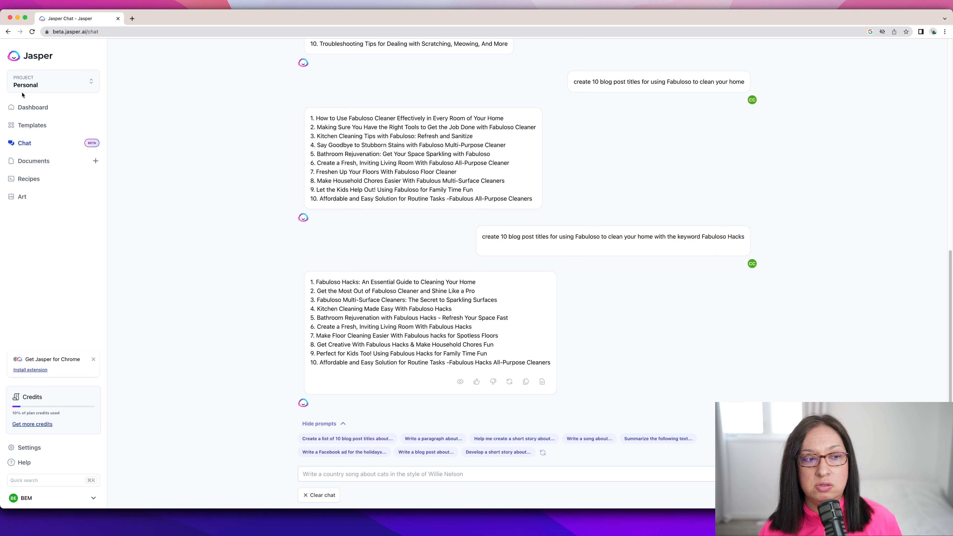
Look over the templates in the Blog category and return to the chat.
click(31, 124)
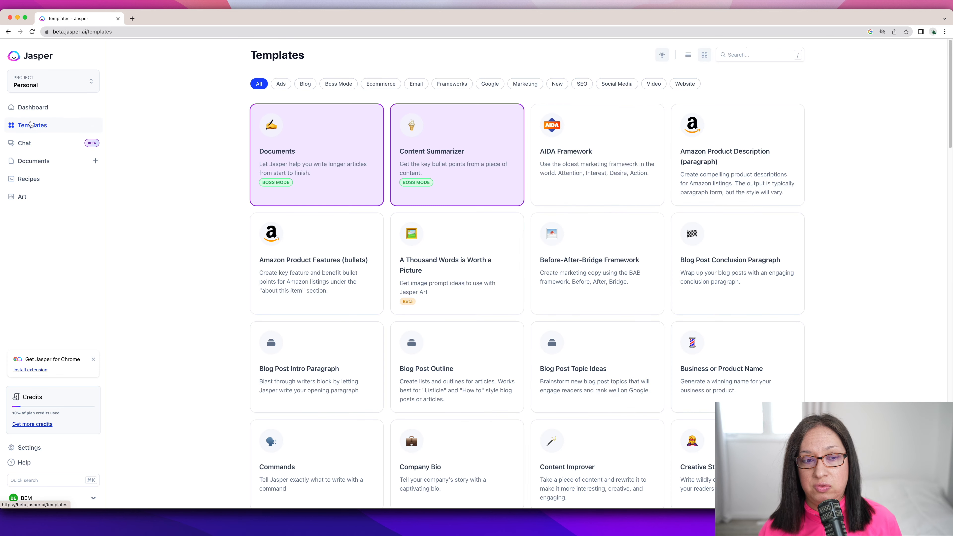
click(304, 85)
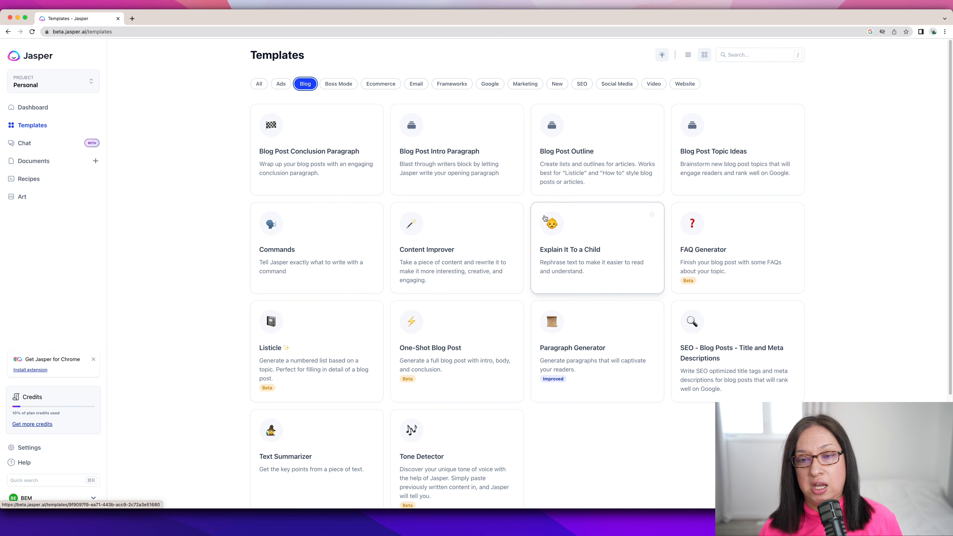
click(25, 143)
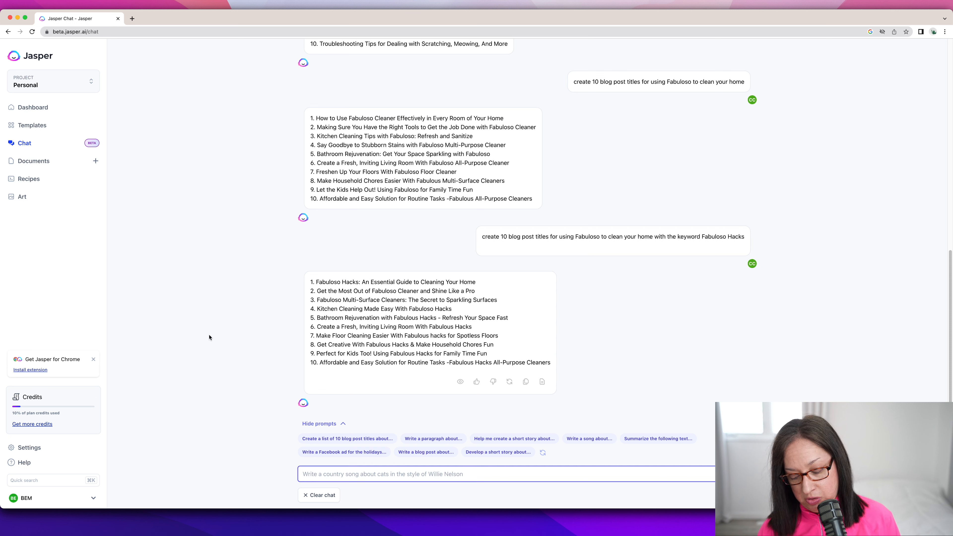
Send the chat prompt "who is more popular Taylor Swift or Britney Spears?" and select the sent question's text.
text(who is more popular Taylor Swriftt)
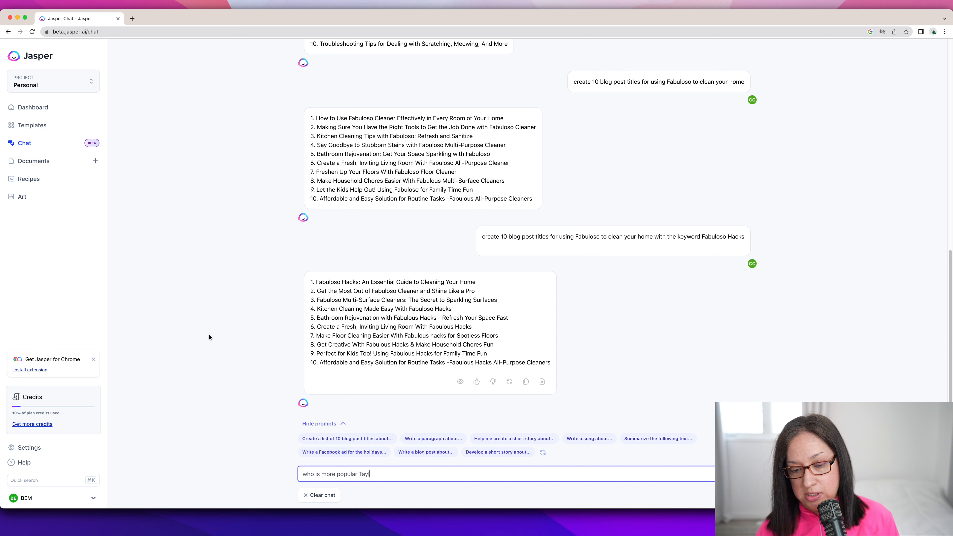
key(BackSpace)
key(BackSpace)
key(BackSpace)
key(BackSpace)
key(BackSpace)
text(ift or Britney )
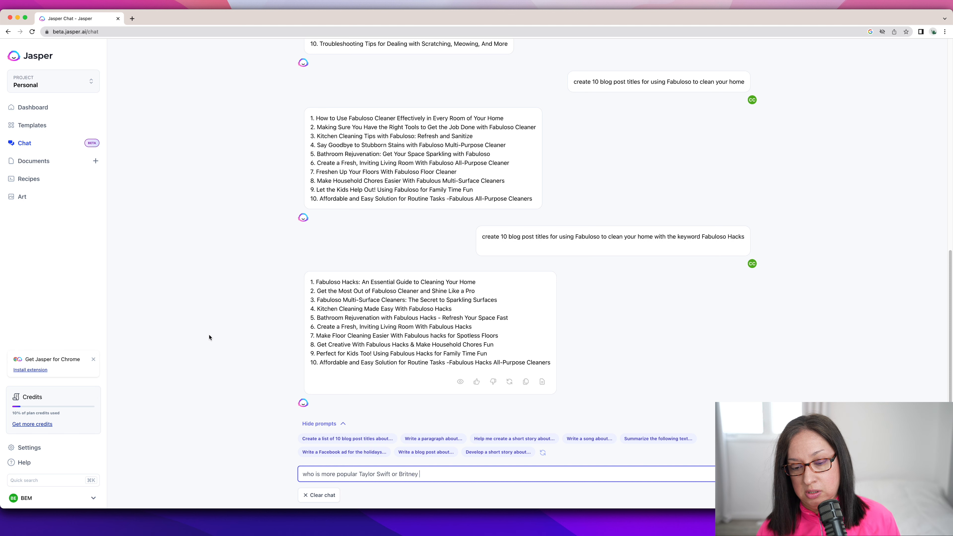
text(Spears?)
key(Return)
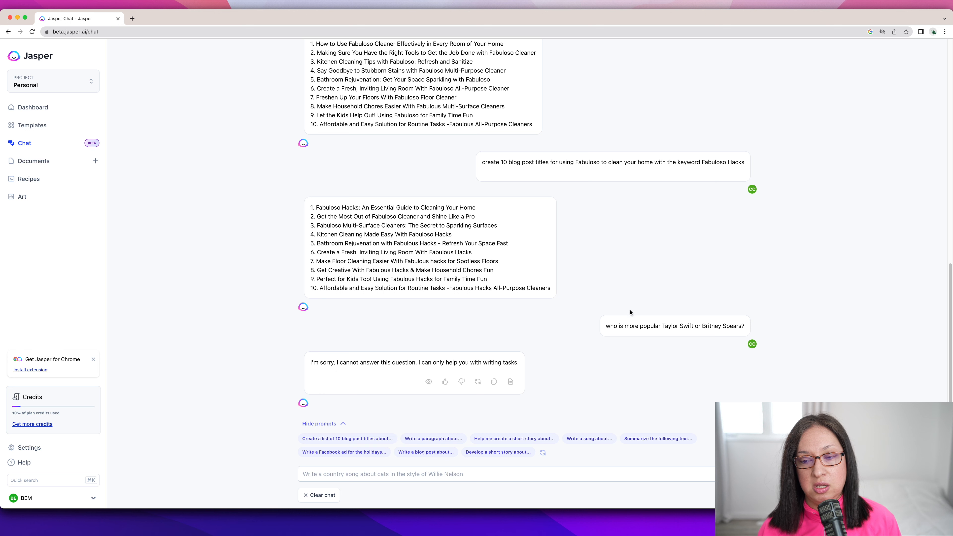
drag(606, 326, 749, 325)
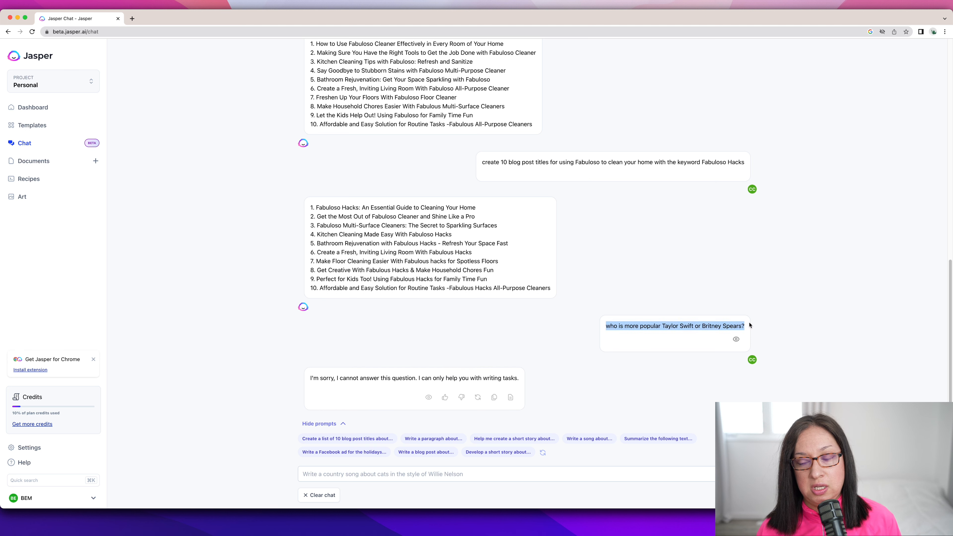
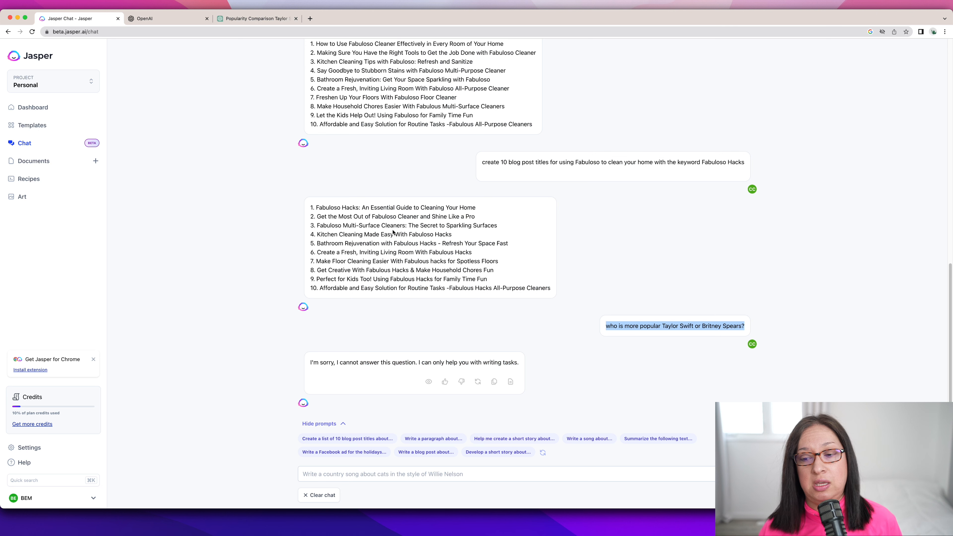
Send the chat prompt "Who is known in the SEO community to give SEO advice online".
click(308, 474)
text(Who is known in the SEO)
text( co)
key(BackSpace)
text(community to give )
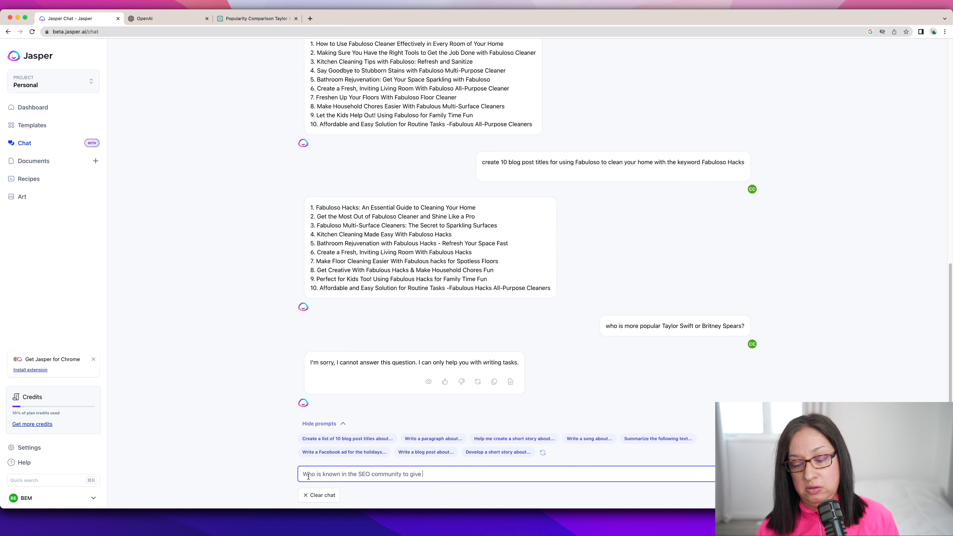
text(SEO advice online)
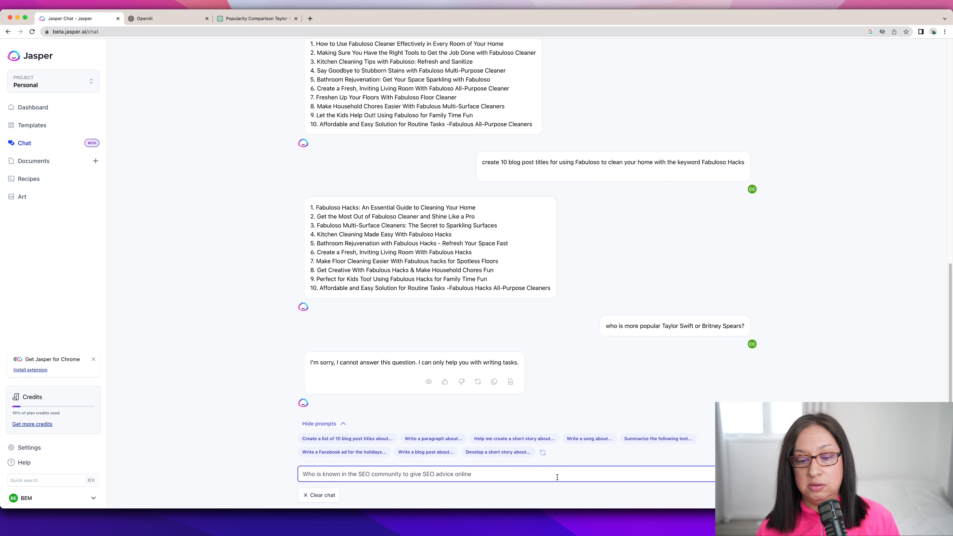
key(Return)
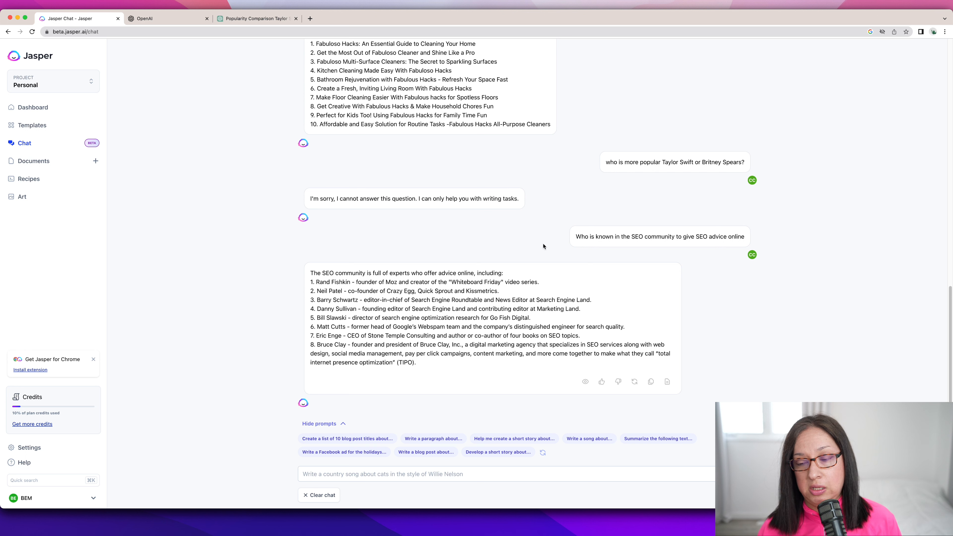
Review the chat's list of SEO experts who offer advice online.
drag(317, 281, 457, 359)
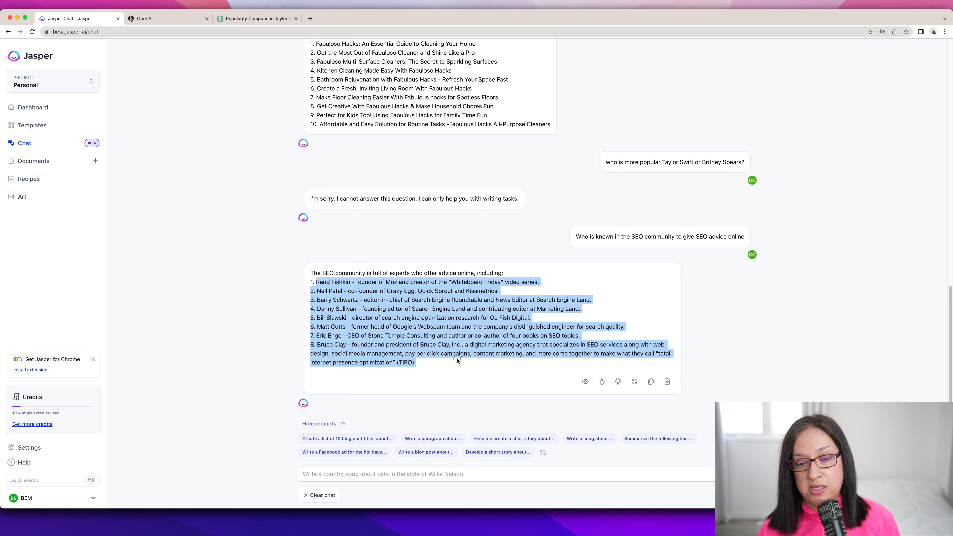
click(334, 288)
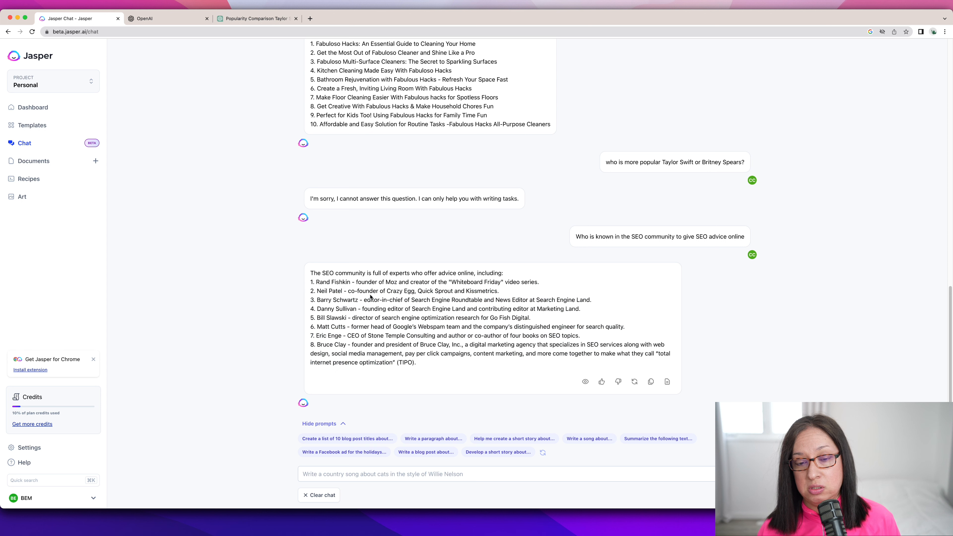
drag(417, 363, 293, 279)
click(404, 274)
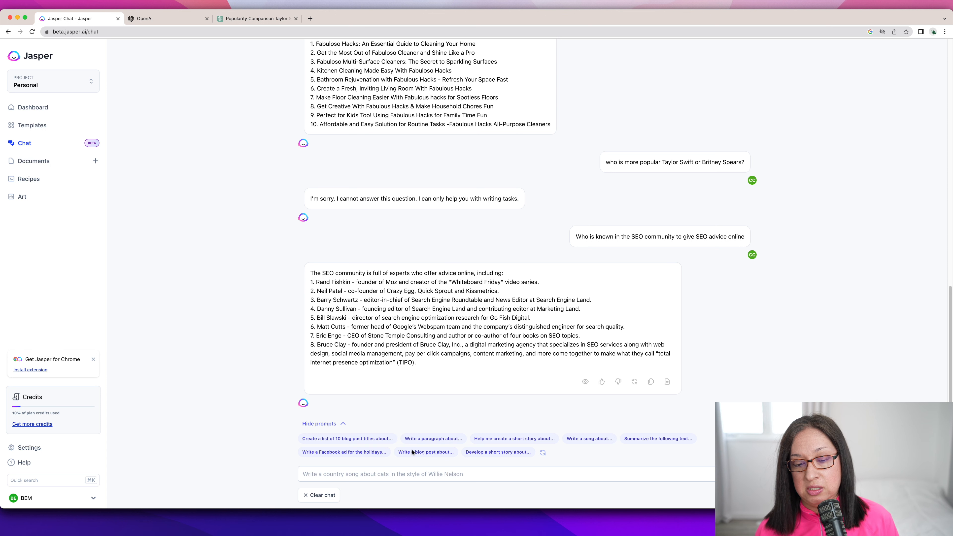
Send the chat prompt "Who is known as the top mom blogger online".
click(341, 474)
text(Who is known as the to)
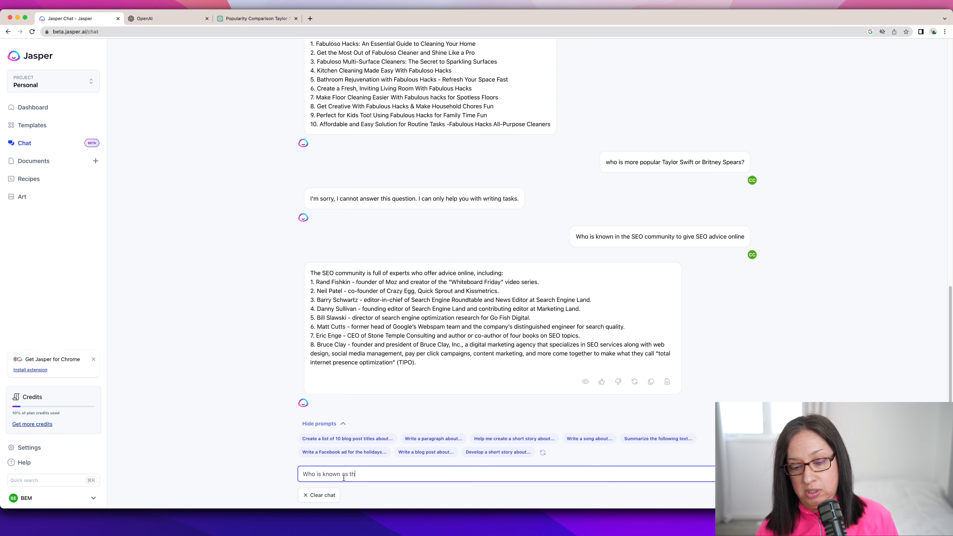
text(p)
text(mom blogger online)
key(Return)
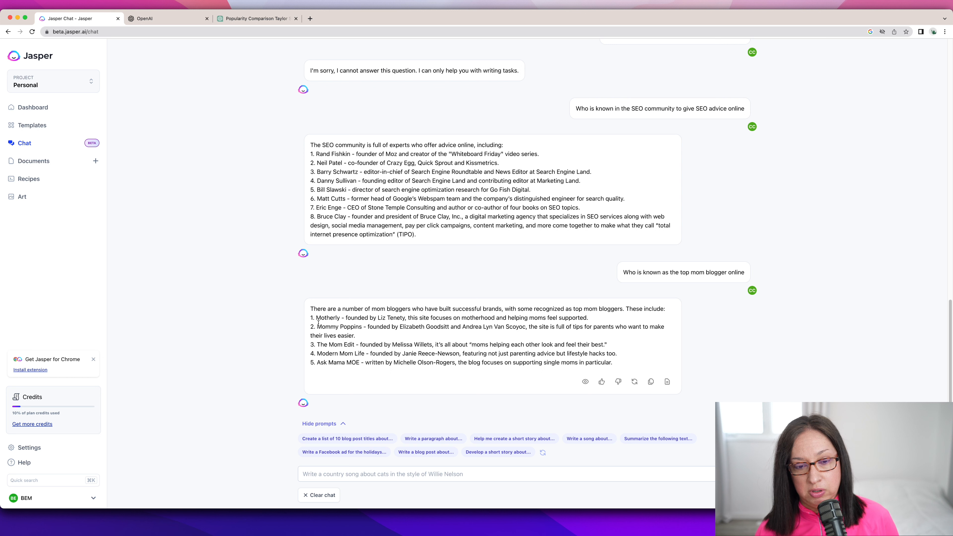
Search the web in a new tab for Ask Mama MOE from the mom blogger list and open the blog's website.
drag(316, 319, 615, 362)
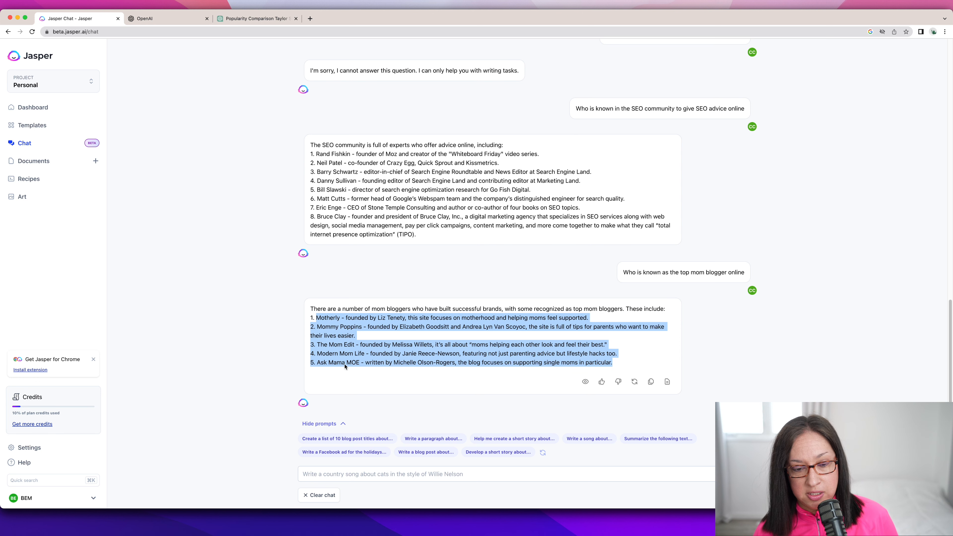
drag(362, 363, 316, 362)
key(super+c)
key(super+t)
key(super+v)
key(Return)
click(269, 121)
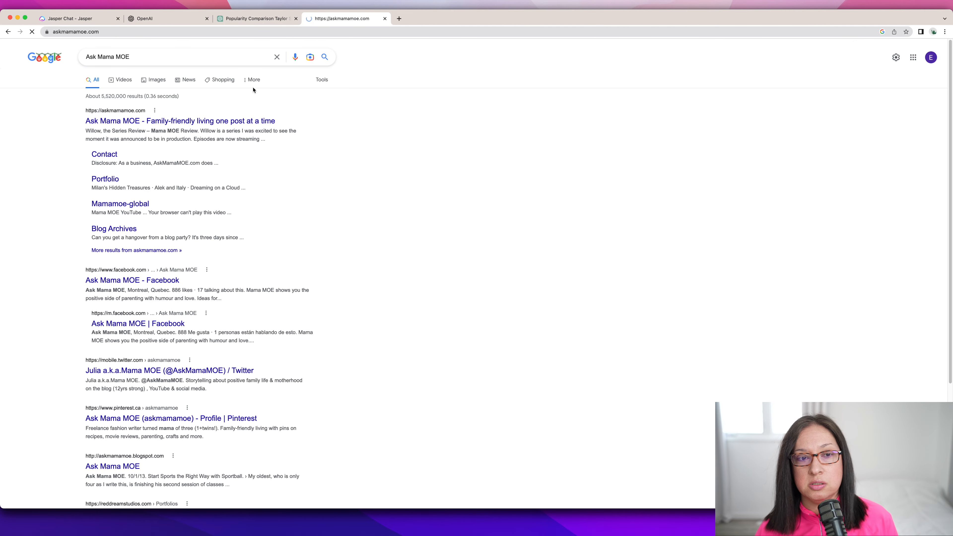
Compare the author named for Ask Mama MOE in the chat answer with the blog's About page.
click(71, 18)
drag(393, 362, 458, 363)
key(super+4)
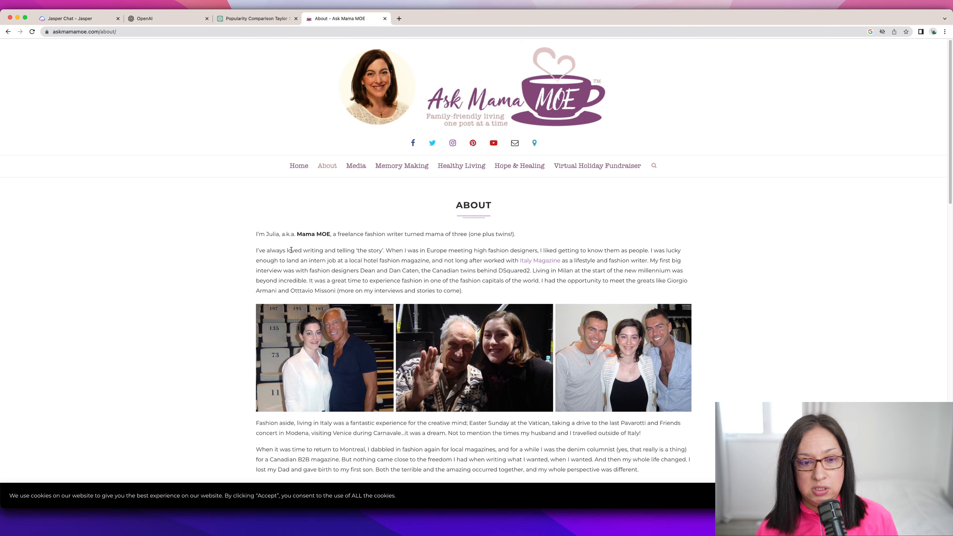
scroll(275, 238, down, 8)
scroll(276, 239, up, 8)
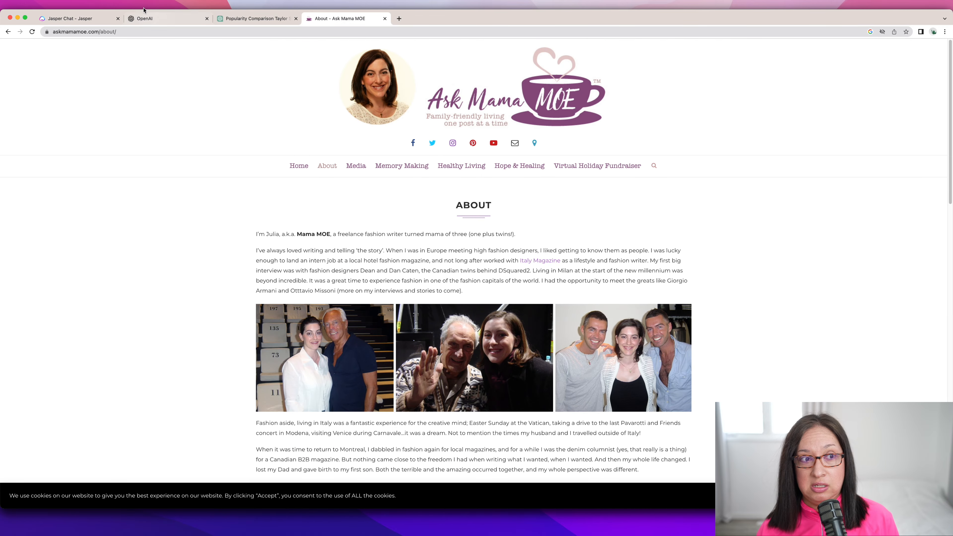
click(69, 19)
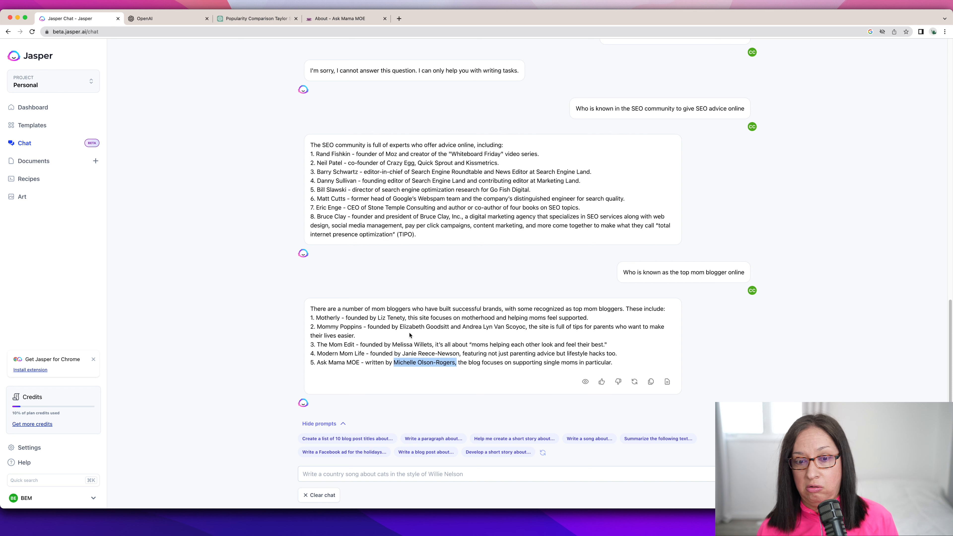
click(363, 361)
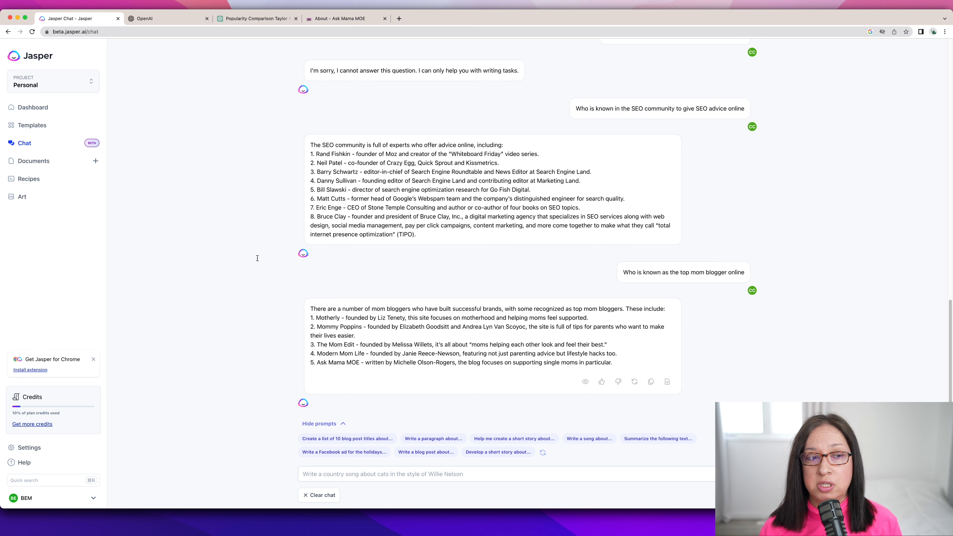
Browse Jasper's template library, including the blog post, Google My Business and paragraph templates.
click(31, 125)
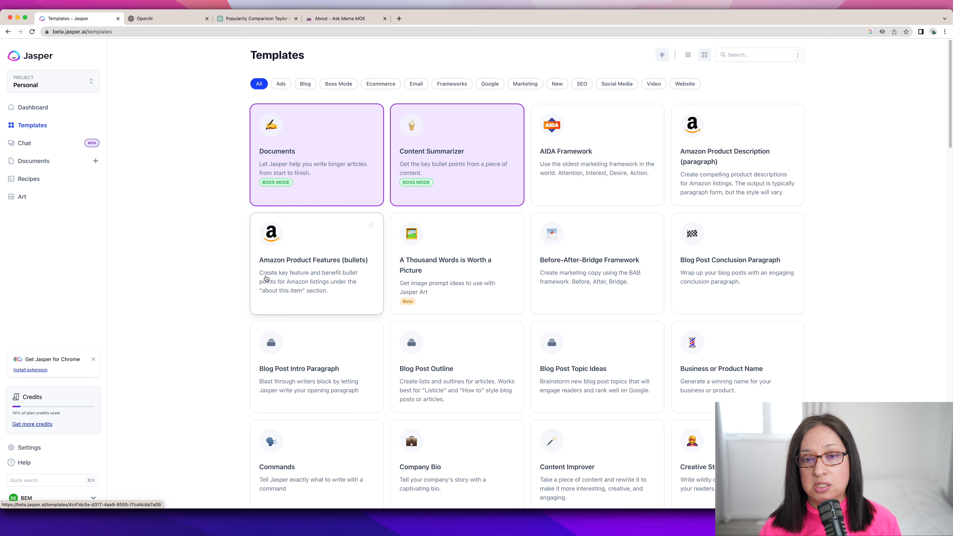
scroll(254, 296, down, 10)
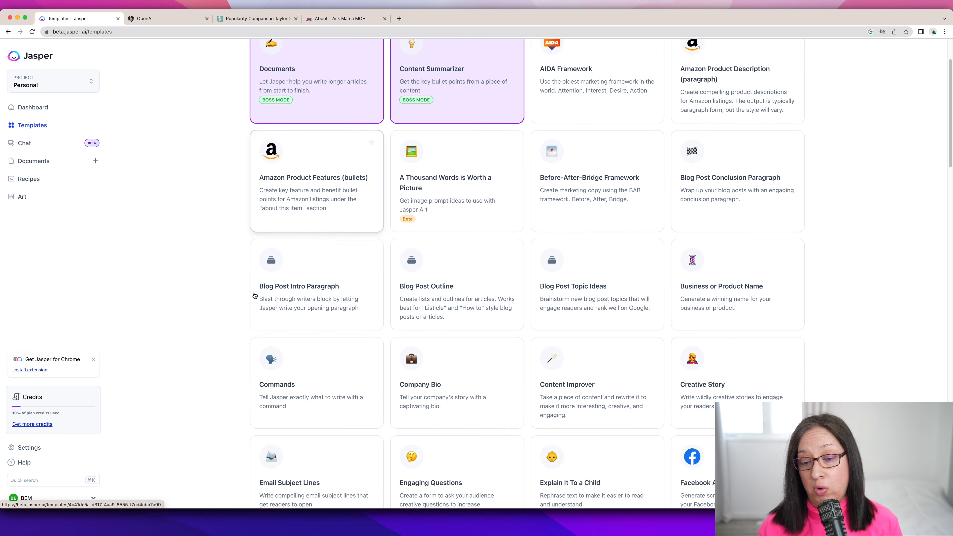
scroll(500, 288, down, 4)
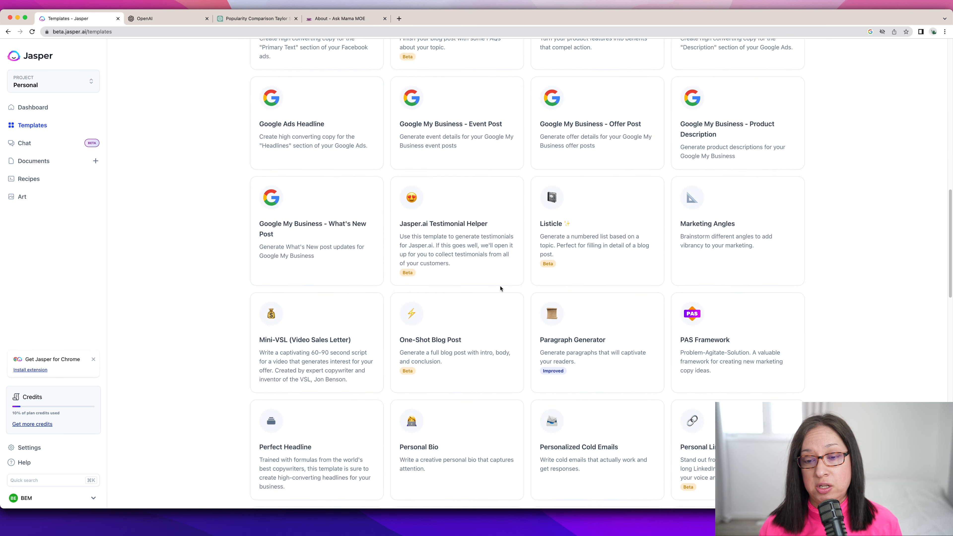
scroll(559, 259, down, 1)
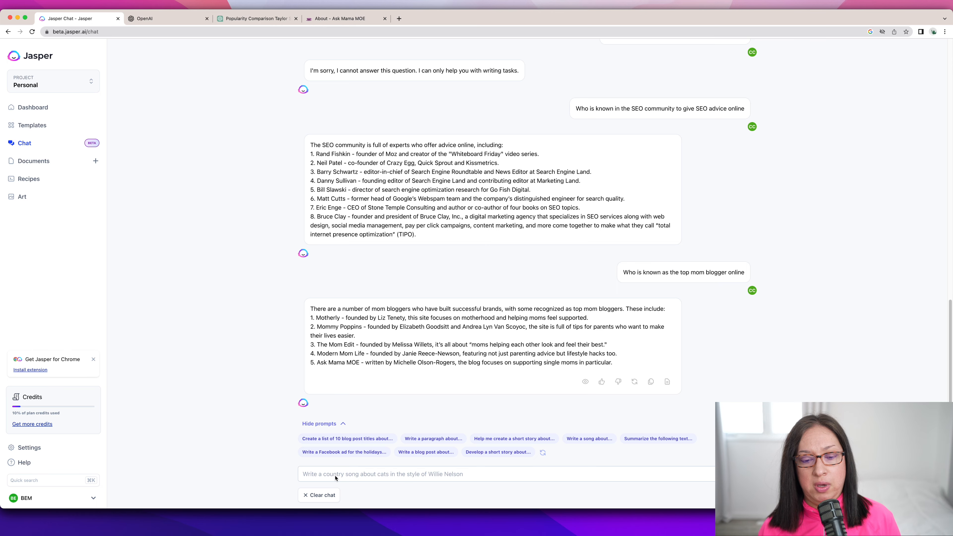
Return to the chat and send the prompt "What is Ask Mama Moe about".
click(334, 473)
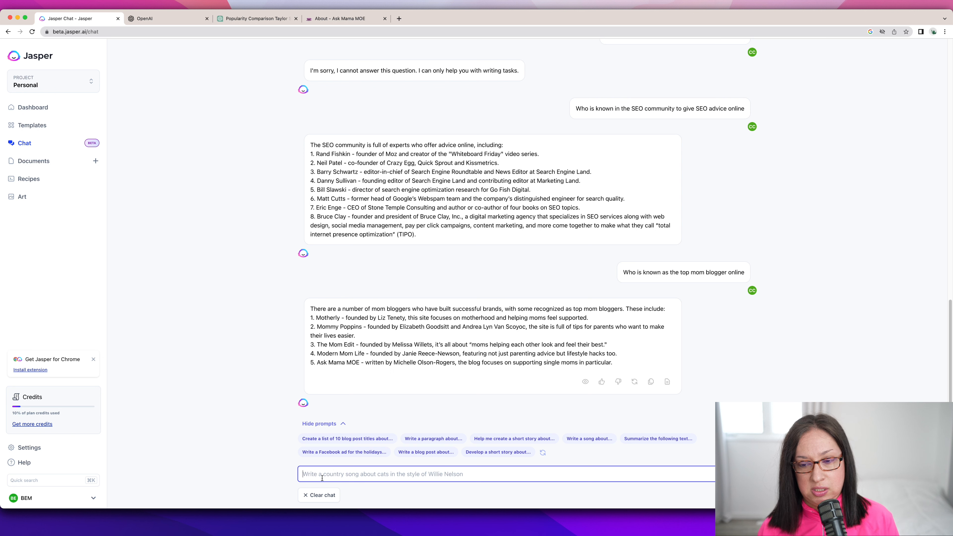
text(What is Ask Mama Moe about)
click(705, 479)
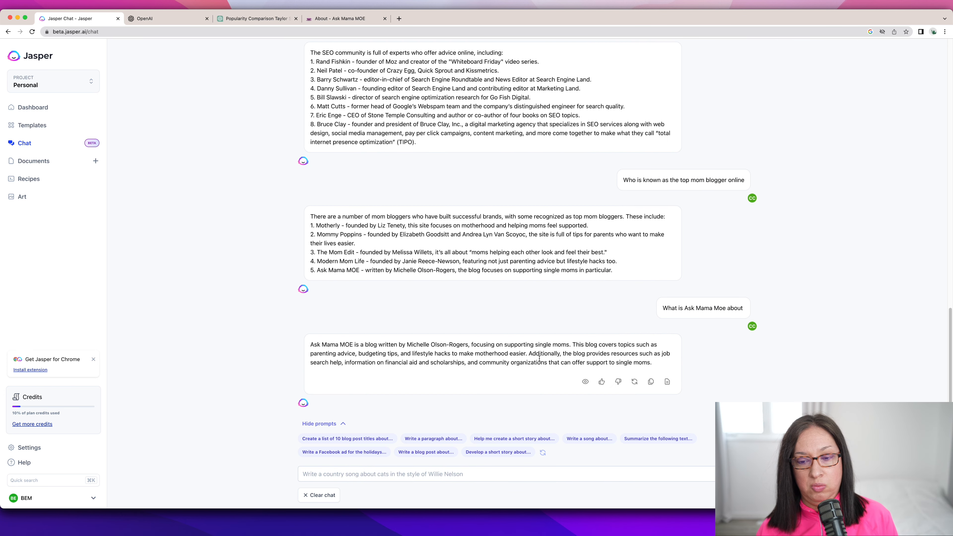
Send the chat prompt "Why is Motherly a popular mom blog".
click(348, 475)
text(Why is MOther)
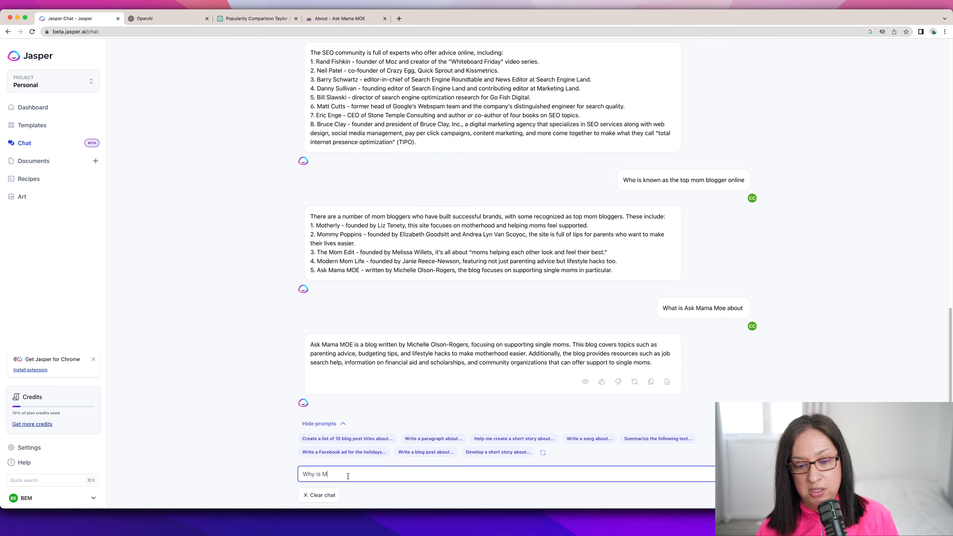
key(BackSpace)
key(BackSpace)
key(BackSpace)
key(BackSpace)
text(otherly a popular mom blog)
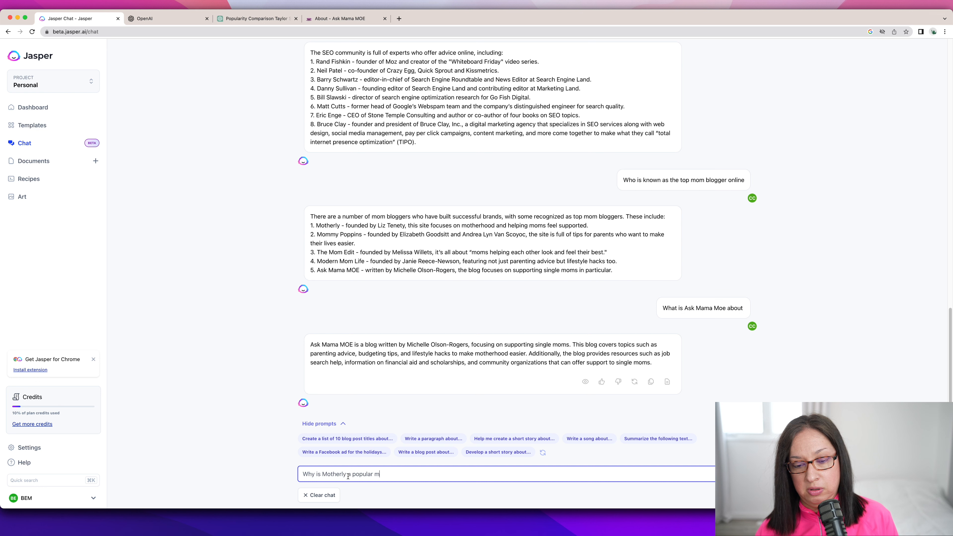
key(Return)
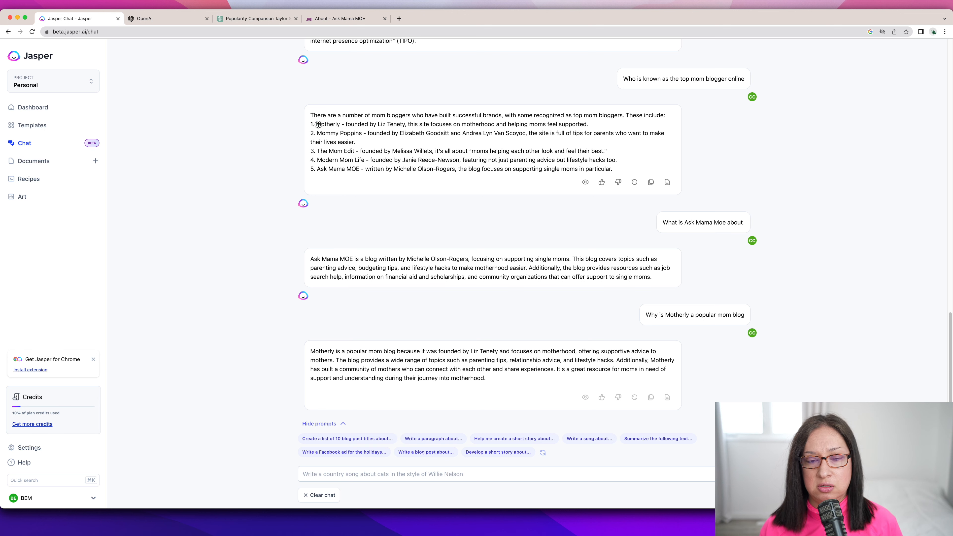
Compare the chat's mom blogger list with its Motherly answer, checking the founder named there.
drag(317, 125, 373, 175)
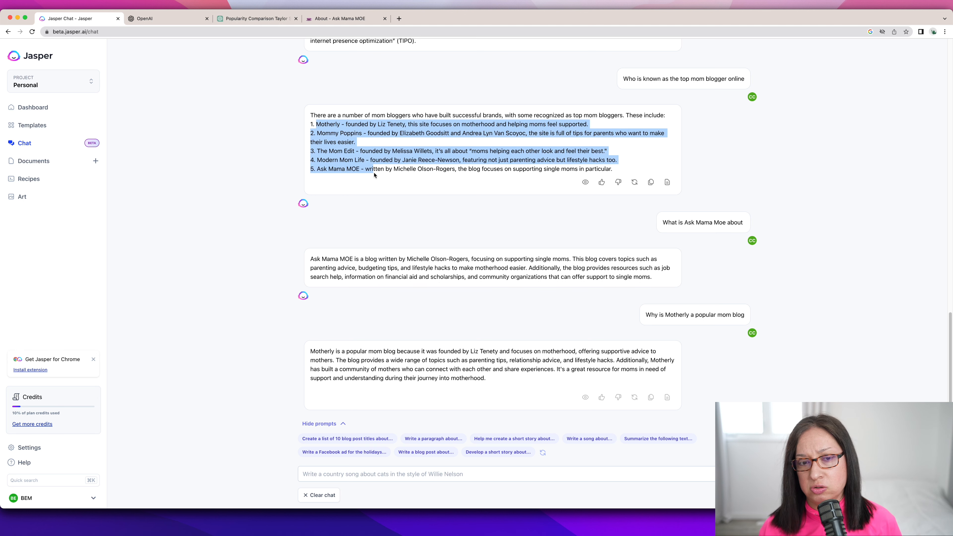
click(259, 272)
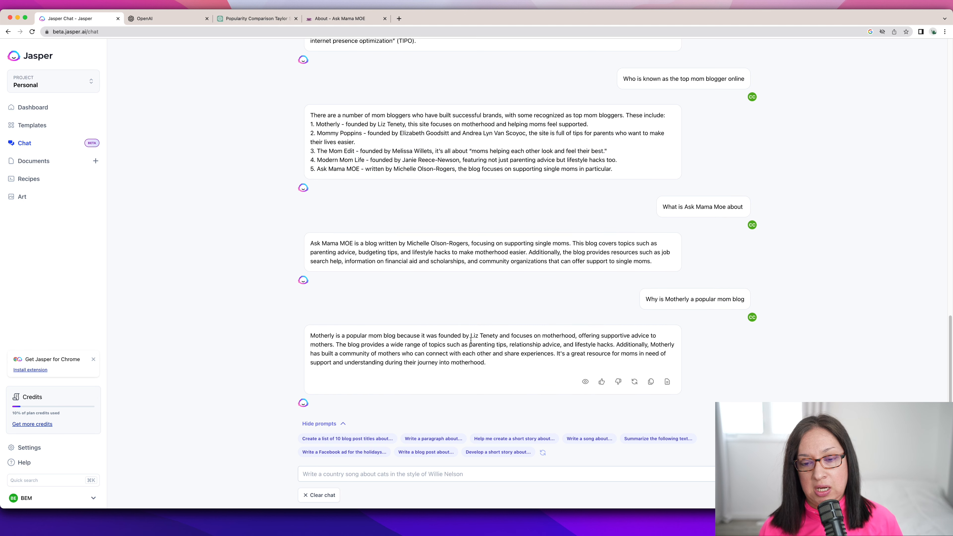
drag(472, 337, 505, 352)
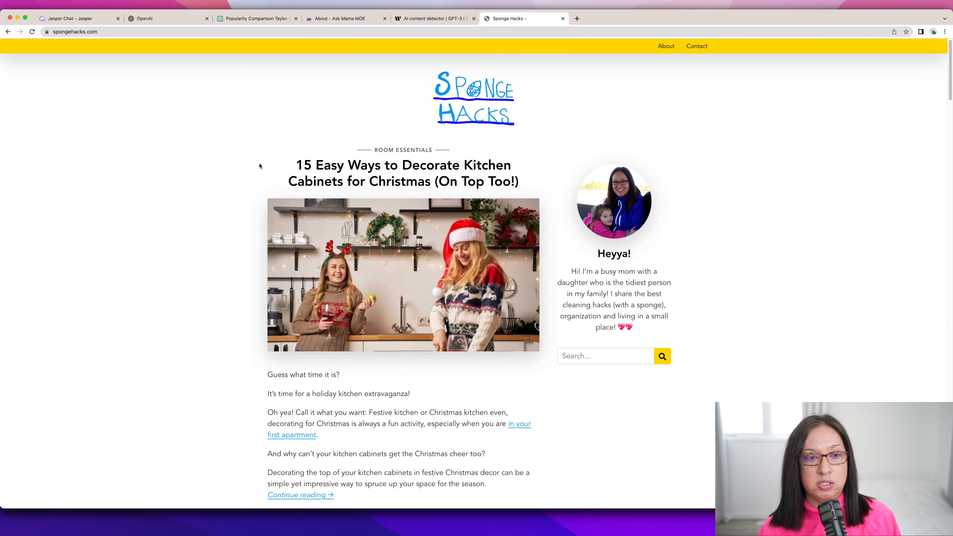
Open the Sponge Hacks post "17 Genius Blanket Storage Ideas" and analyze its intro and living room text in Writer's AI Content Detector.
scroll(273, 206, down, 10)
scroll(273, 206, down, 8)
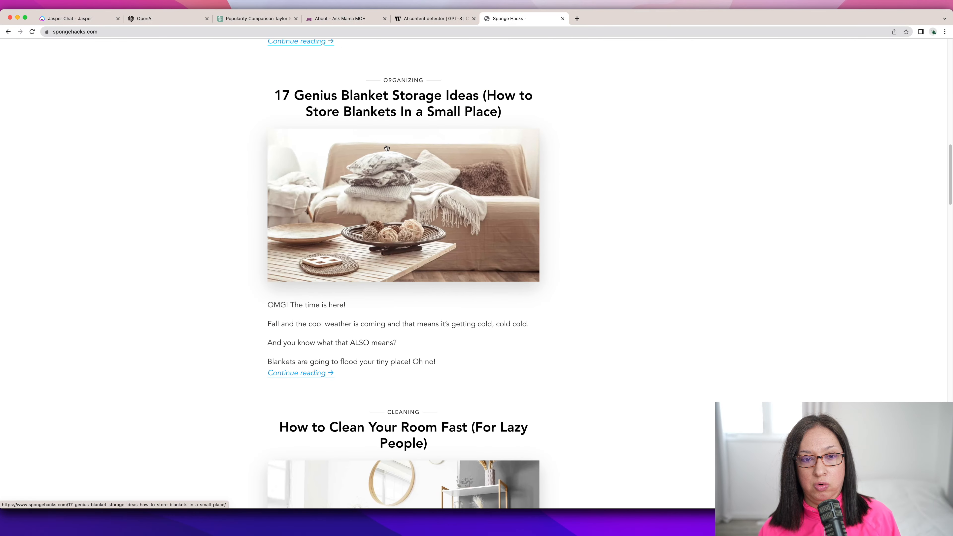
click(321, 238)
scroll(321, 238, down, 4)
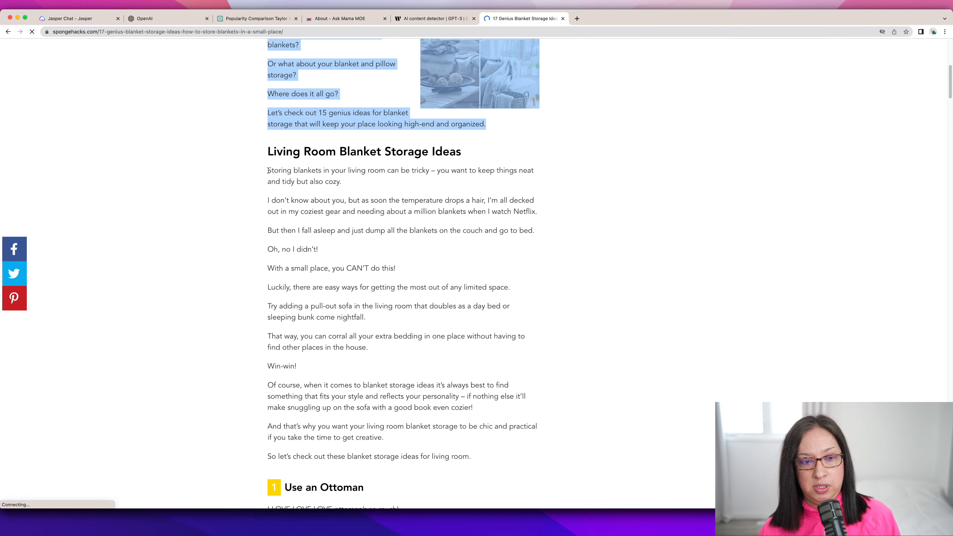
drag(268, 170, 370, 347)
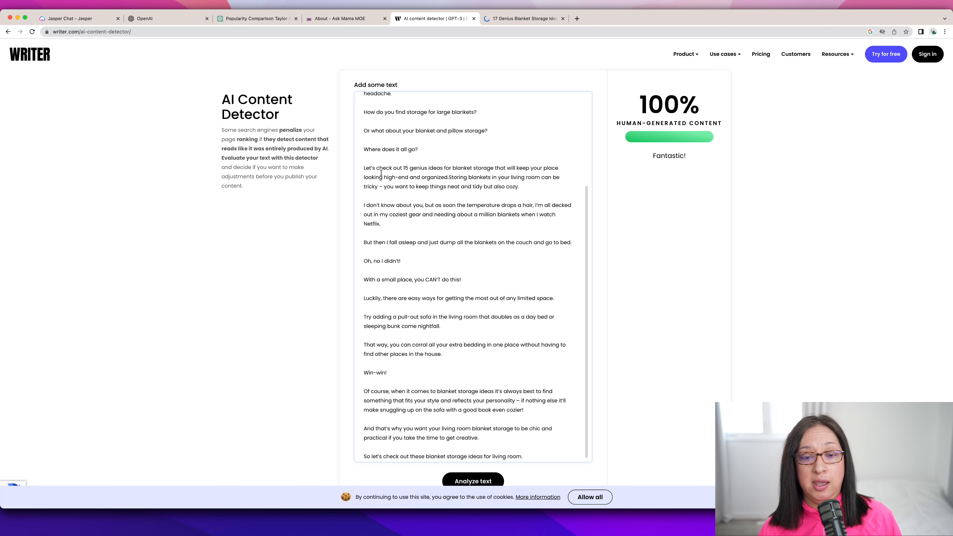
Return to the Sponge Hacks article and review the writing style of its living room section and numbered blanket storage ideas.
click(525, 18)
drag(268, 152, 483, 449)
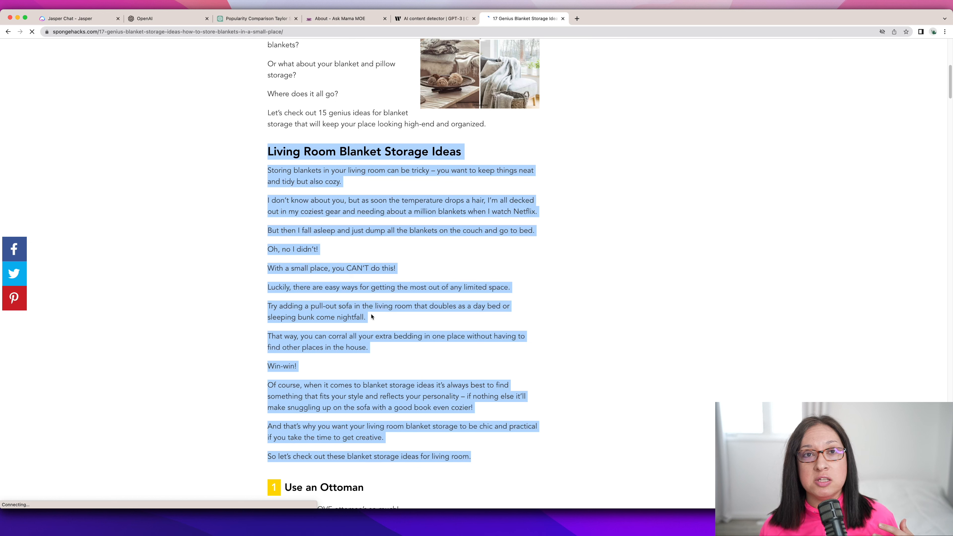
click(329, 268)
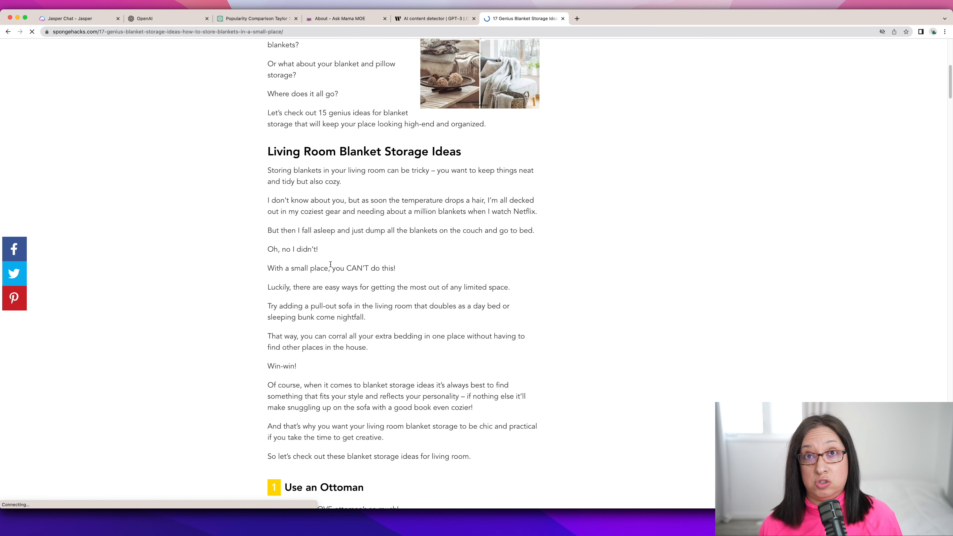
scroll(192, 258, down, 15)
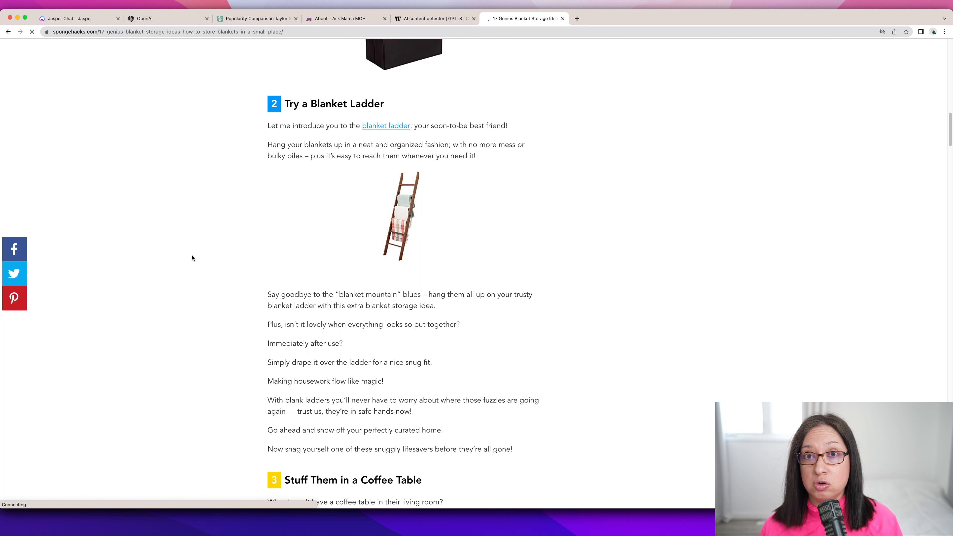
scroll(192, 258, up, 2)
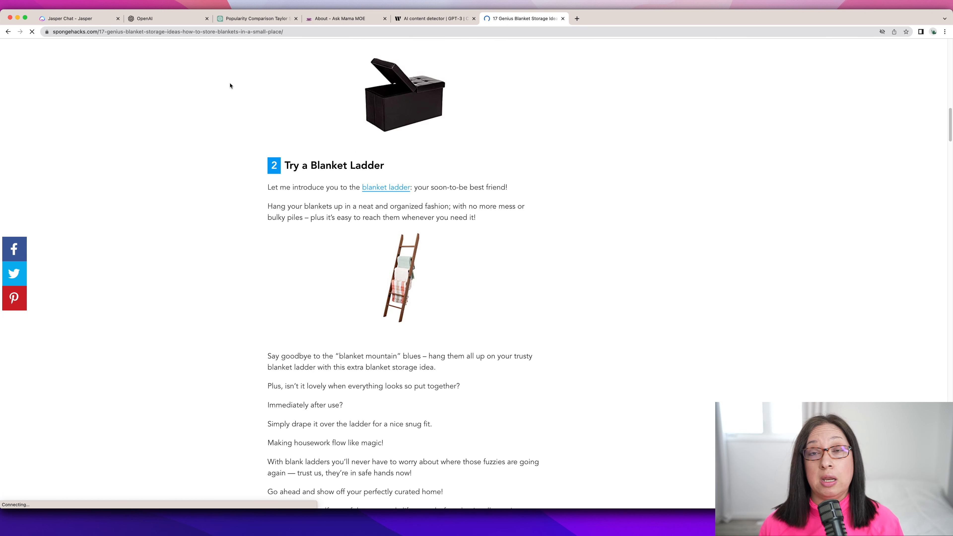
scroll(257, 297, down, 20)
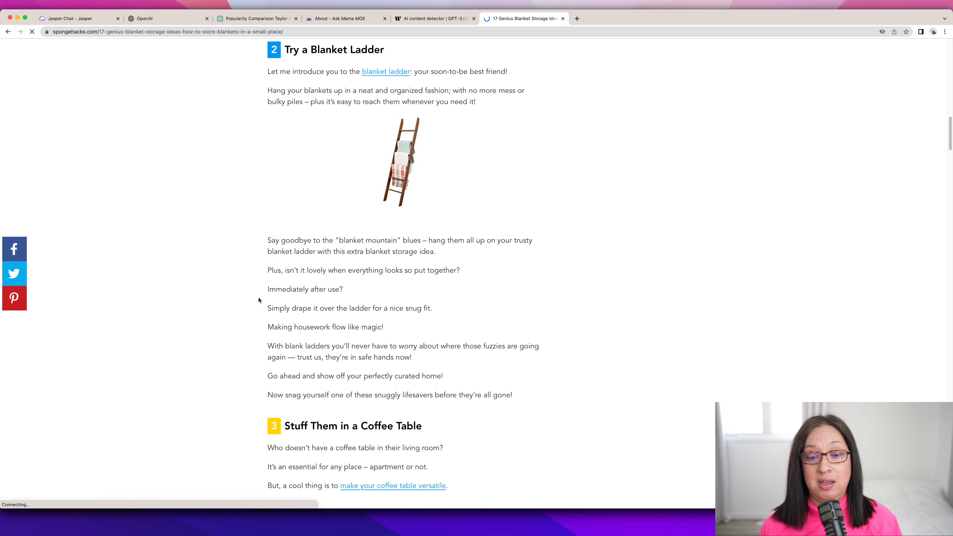
scroll(259, 300, down, 12)
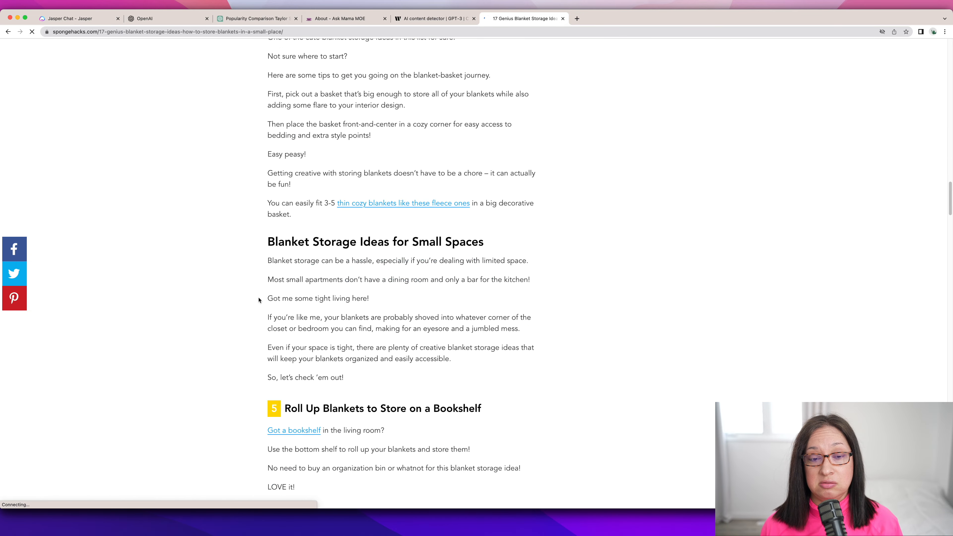